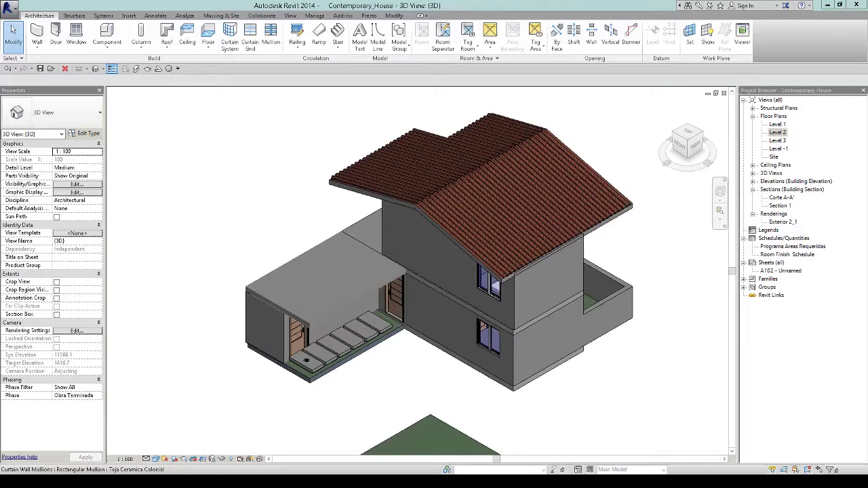
Step: Zoom out and orbit slightly so the whole house and green pad fit the 3D view
scroll(465, 271, "down", 3)
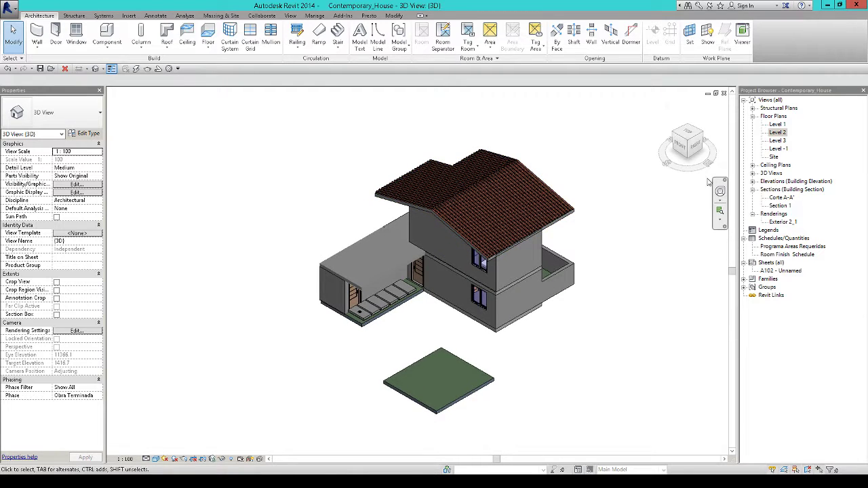
mouse_move(702, 149)
left_mouse_down()
mouse_move(707, 141)
mouse_move(681, 149)
left_mouse_up()
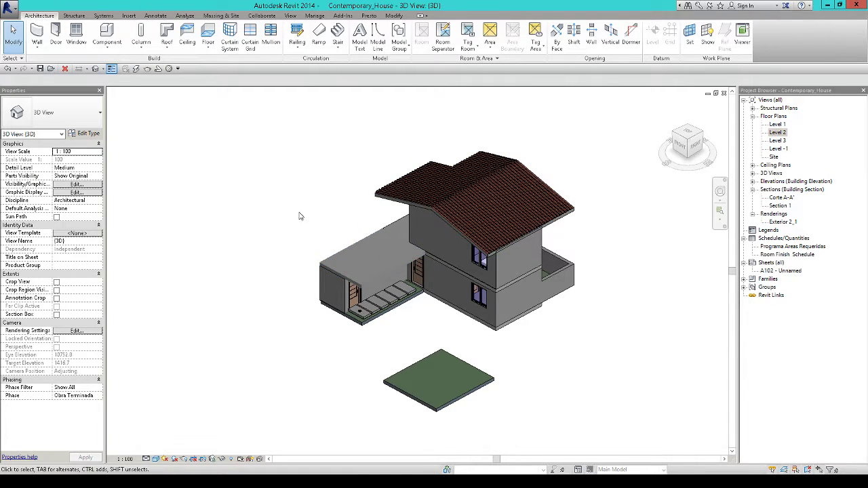
Step: Select the sloped tiled roof and zoom and pan in to inspect it closely
left_click(489, 211)
scroll(495, 213, "up", 2)
scroll(505, 220, "up", 2)
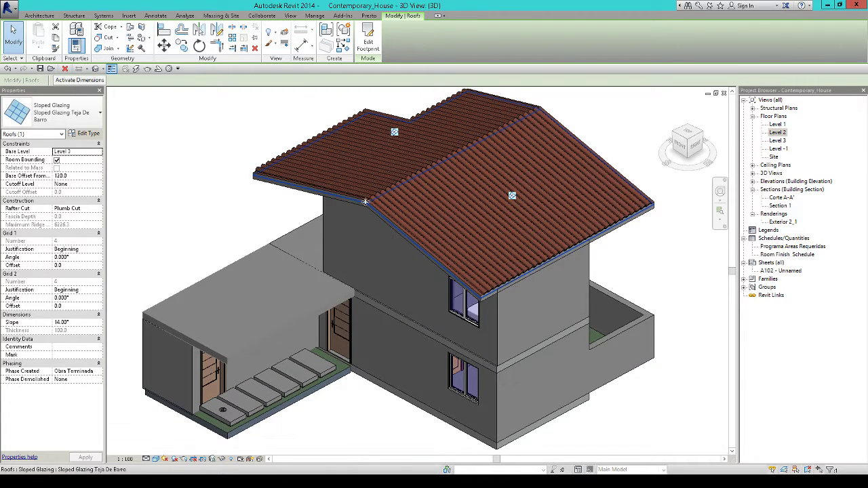
scroll(379, 202, "down", 2)
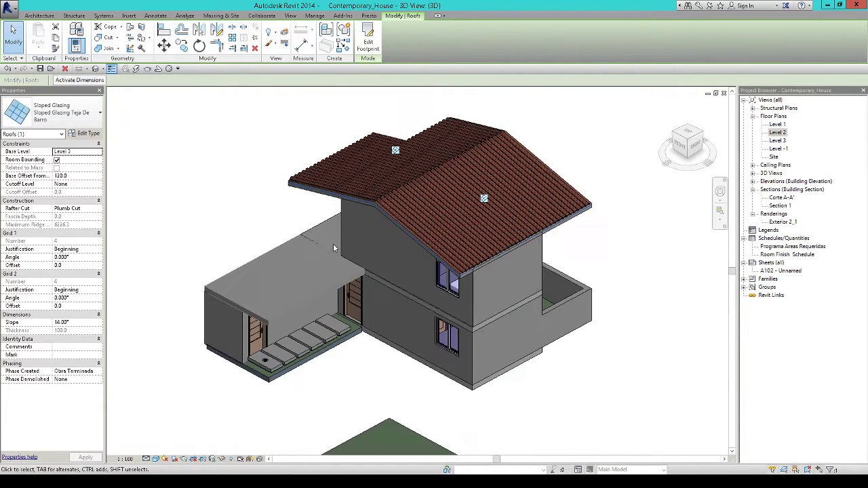
middle_click_drag(323, 214, 335, 203)
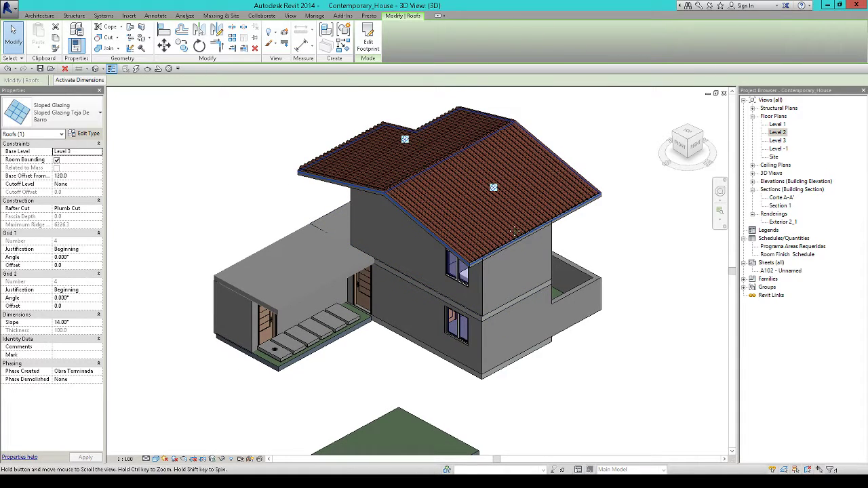
Step: Deselect the roof and orbit down to a lower, more horizontal viewing angle
left_click(312, 160)
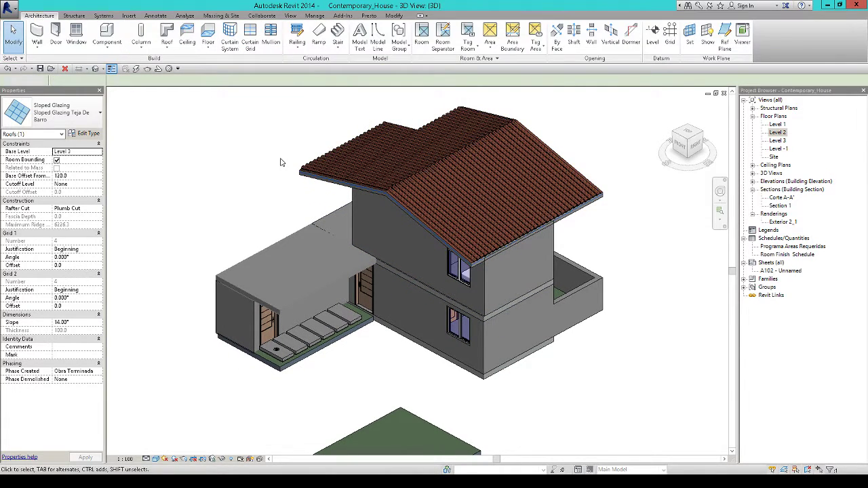
middle_click_drag(341, 273, 350, 258)
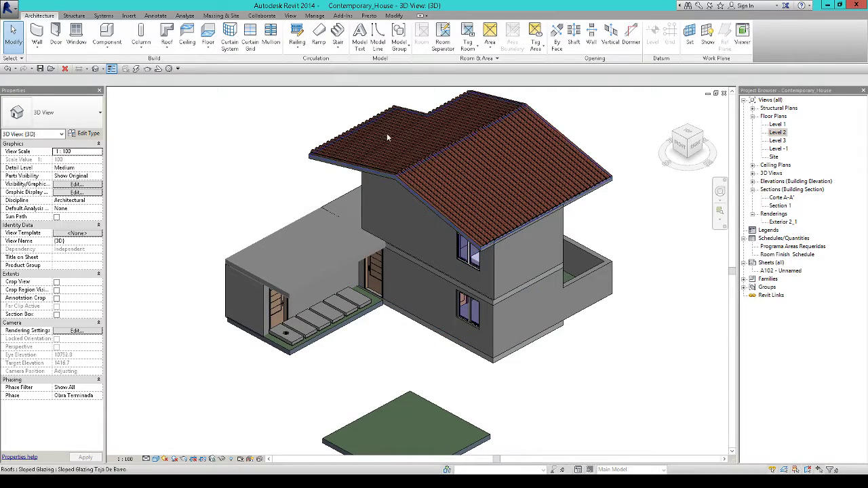
mouse_move(686, 142)
left_click_drag(692, 136, 688, 156)
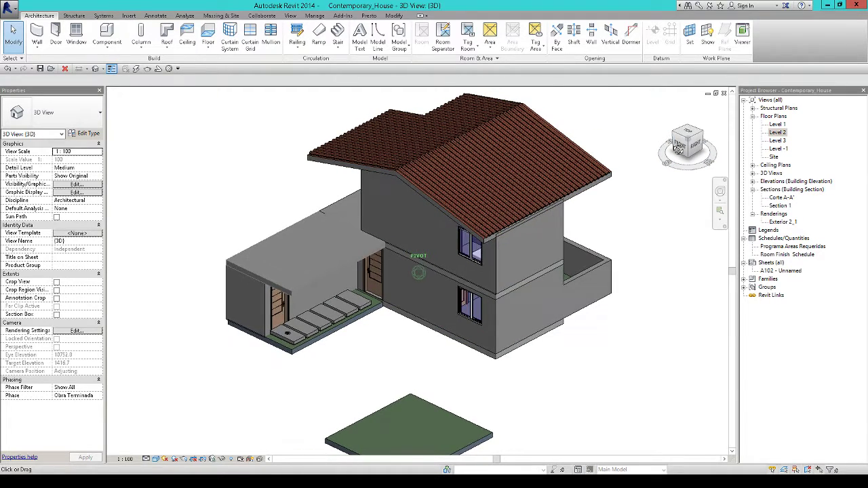
Step: Return to the home isometric view, zoom to the entrance and inspect the grass floor slab
left_click(688, 156)
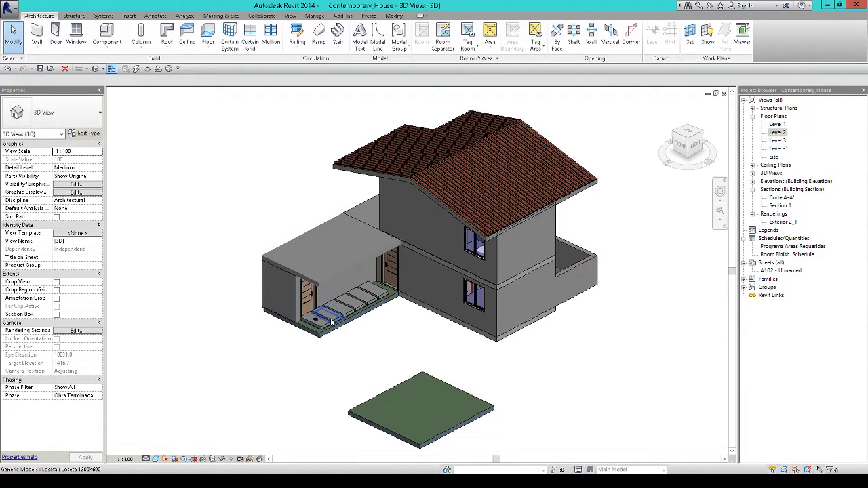
scroll(318, 333, "up", 3)
scroll(305, 345, "up", 2)
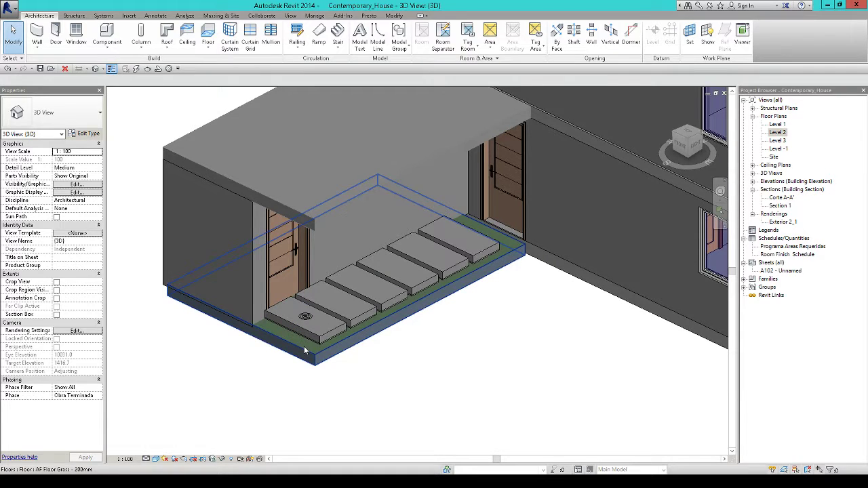
left_click(324, 353)
left_click(274, 372)
scroll(284, 346, "down", 2)
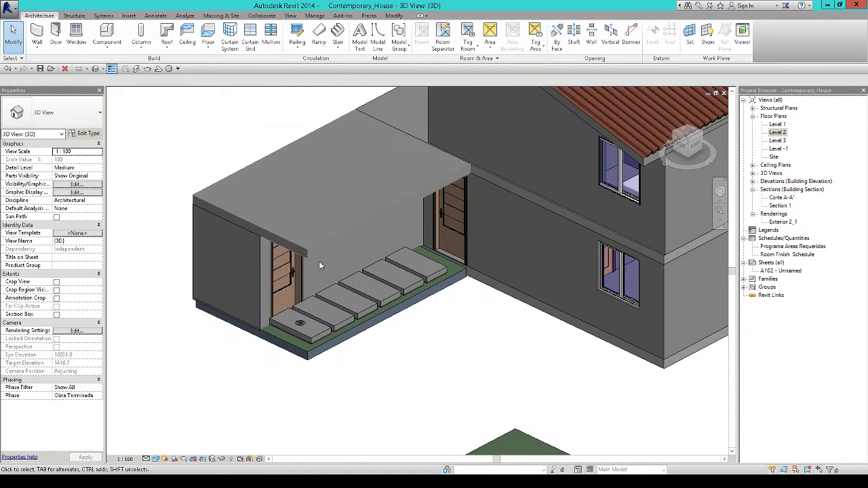
Step: Inspect the entrance door, orbiting slightly around the entrance, then deselect it
left_click(283, 268)
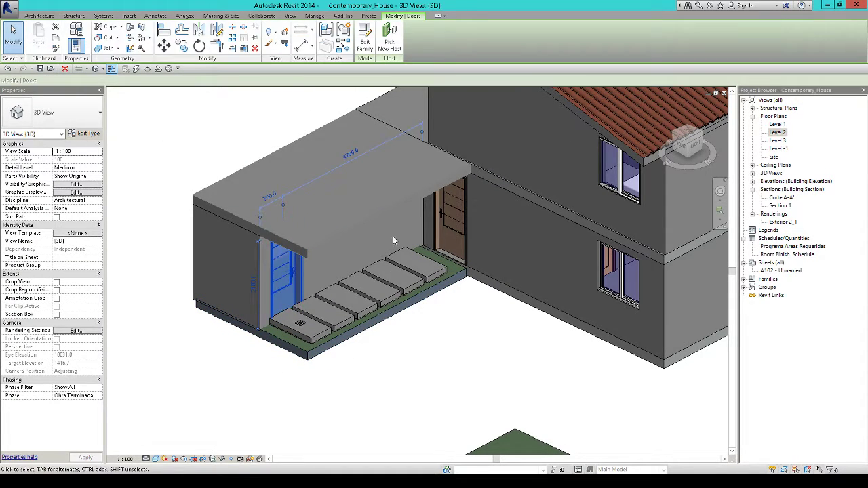
mouse_move(393, 236)
middle_mouse_down("shift")
mouse_move(375, 249)
mouse_move(531, 196)
mouse_move(432, 149)
middle_mouse_up("shift")
key("Escape")
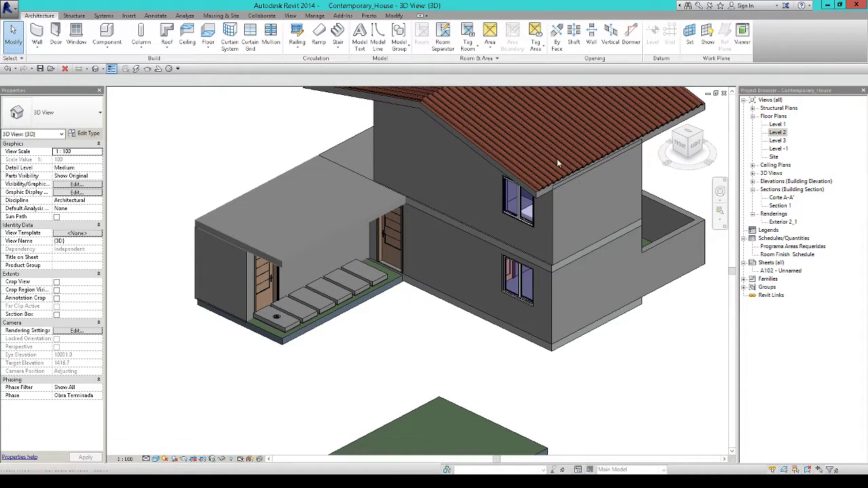
Step: Orbit the house, then use the ViewCube to view it straight from the front
middle_click_drag(562, 330, 620, 333, "shift")
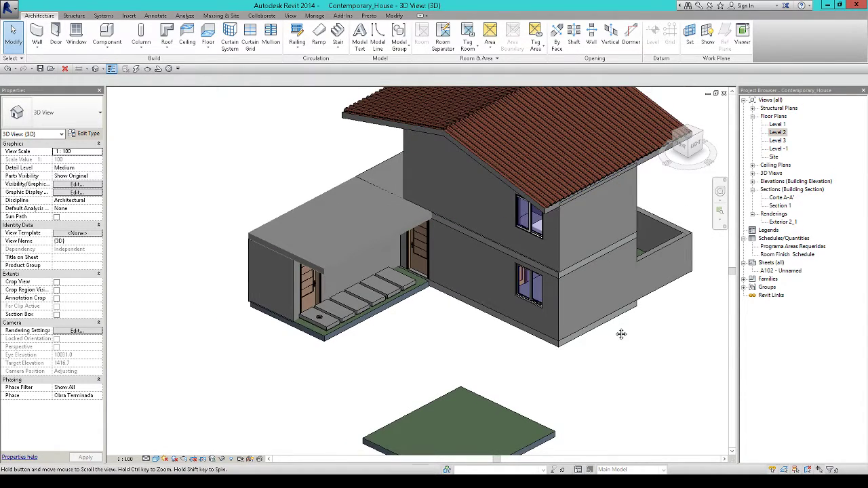
left_click(692, 133)
left_click(683, 145)
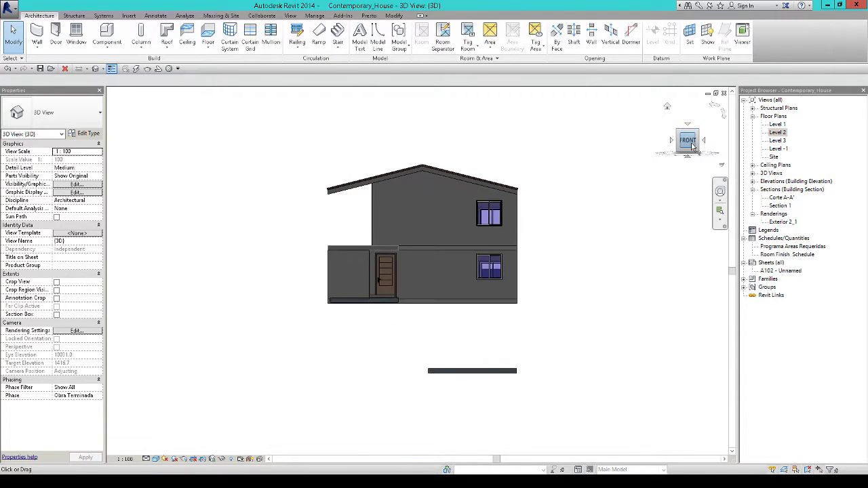
Step: Return to an isometric view from the front-left corner and orbit to look from above
left_click(689, 148)
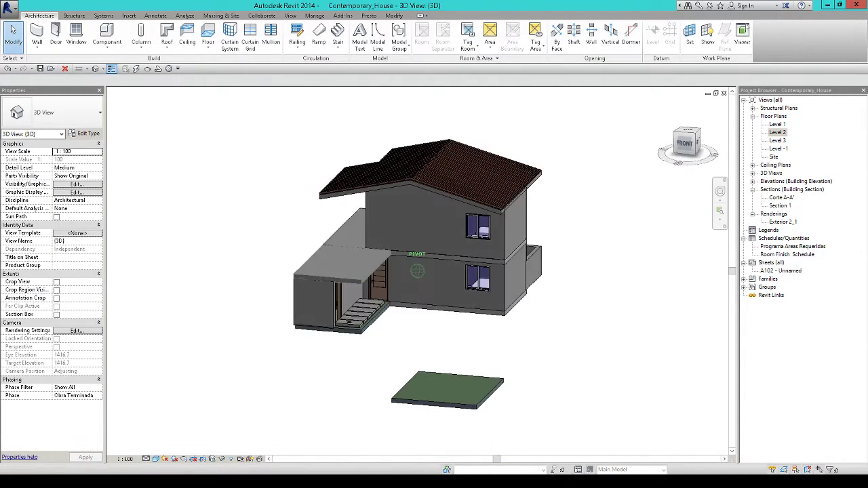
left_click(670, 156)
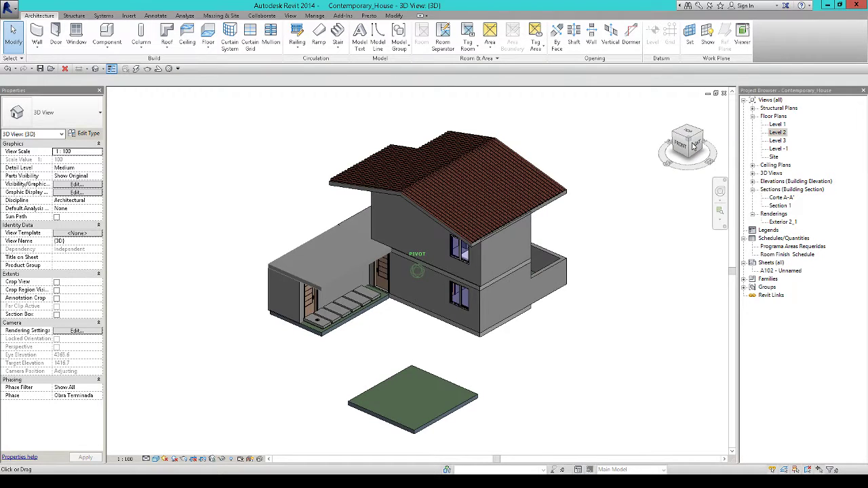
middle_click_drag(457, 162, 304, 259, "shift")
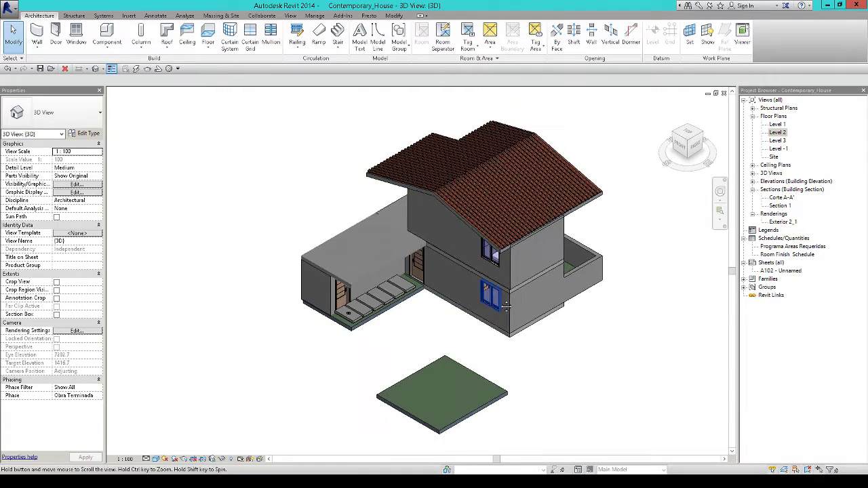
middle_click_drag(304, 260, 287, 296, "shift")
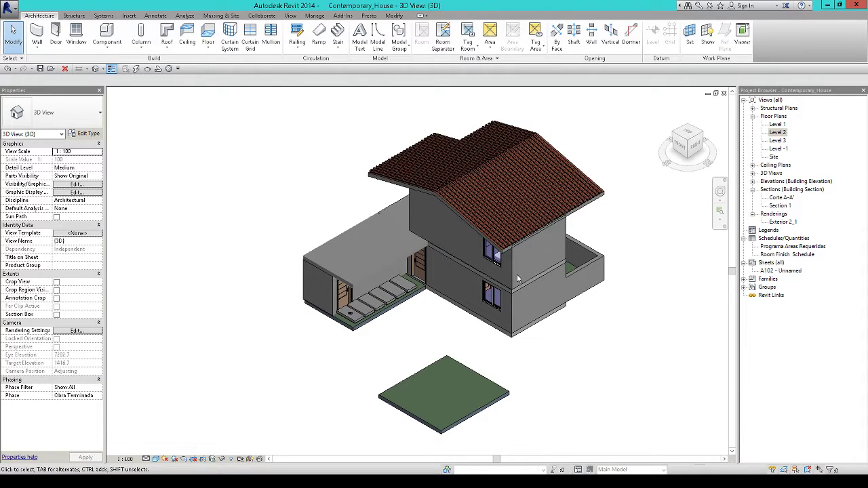
Step: Select the small balcony wall, deselect it, and adjust the zoom around the balcony
left_click(577, 268)
key("Escape")
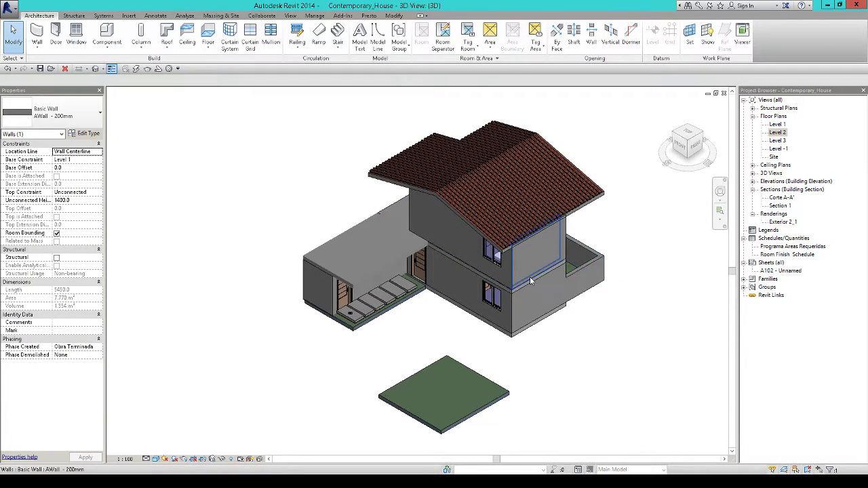
scroll(529, 277, "up", 5)
scroll(318, 230, "down", 2)
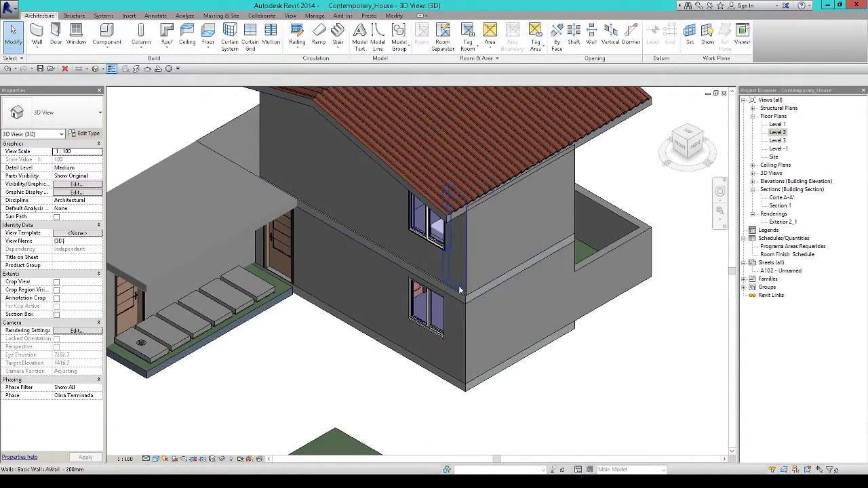
Step: Inspect the side wall, the 200 mm Suelo Edificios Level 2 floor and the 200 mm AWall upper wall
left_click(568, 266)
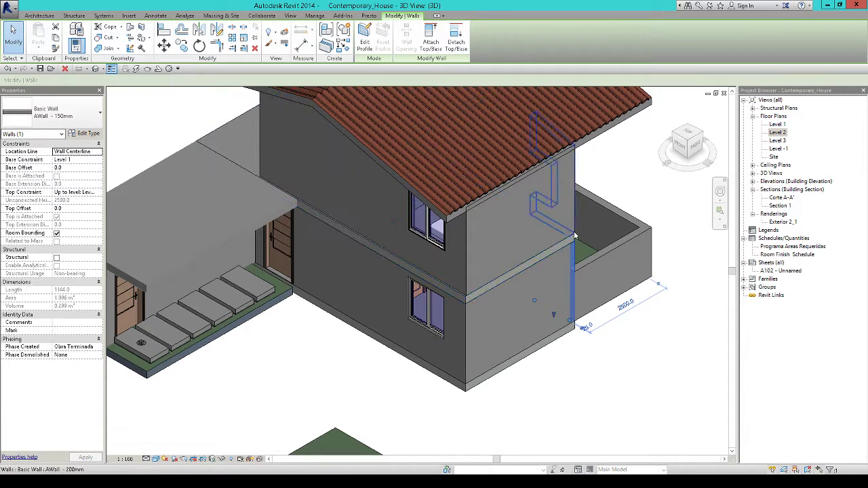
left_click(464, 291)
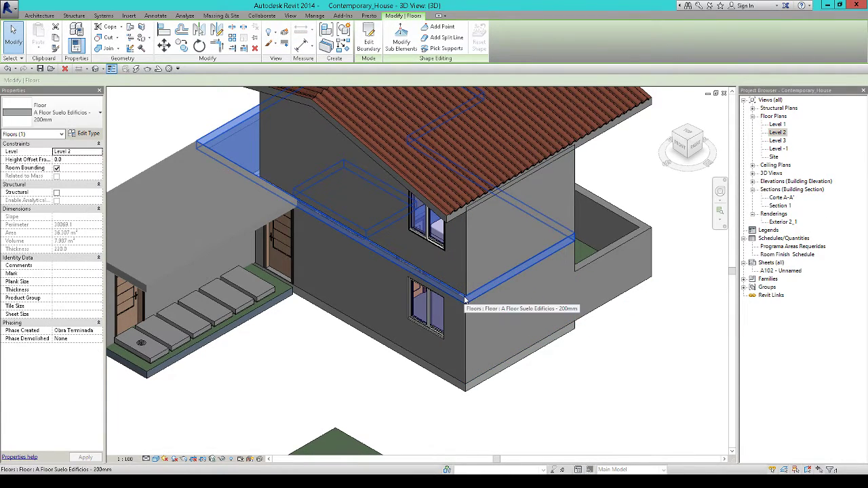
left_click(465, 296)
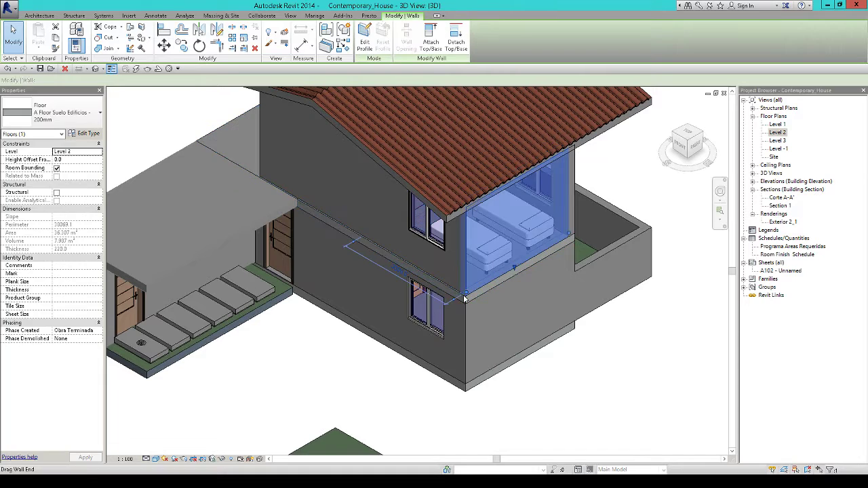
scroll(494, 284, "down", 2)
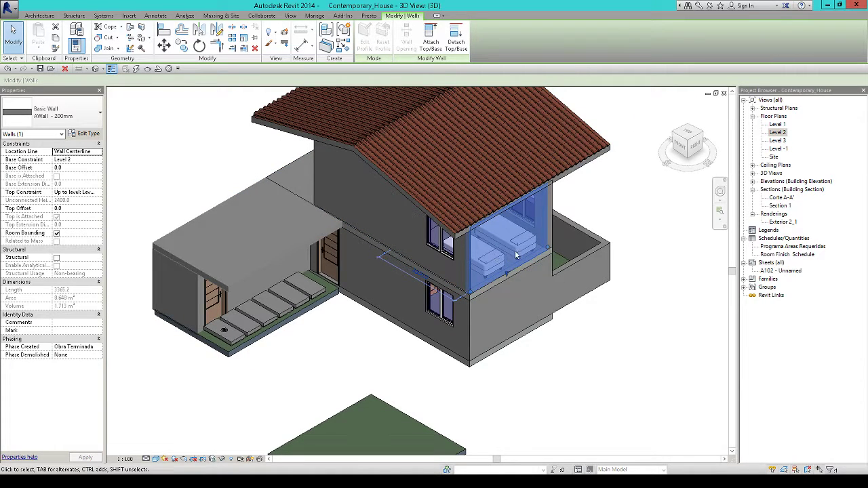
scroll(515, 253, "up", 1)
scroll(478, 263, "up", 1)
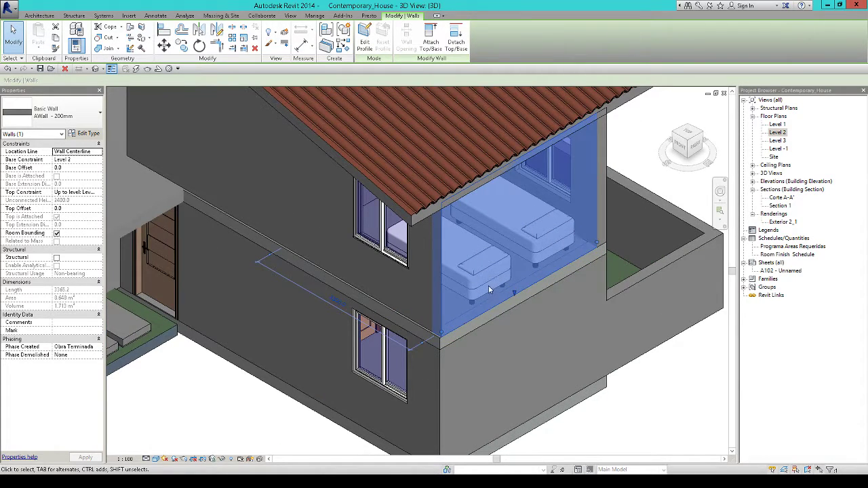
scroll(516, 232, "down", 1)
scroll(610, 190, "down", 1)
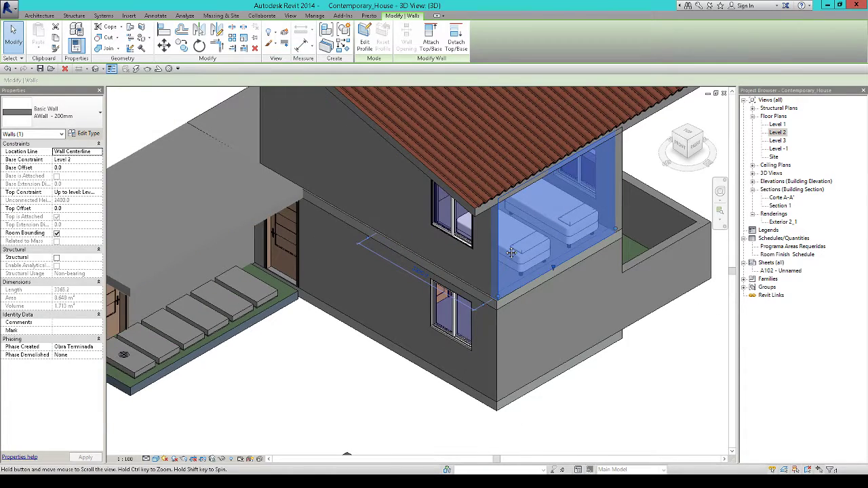
double_click(777, 125)
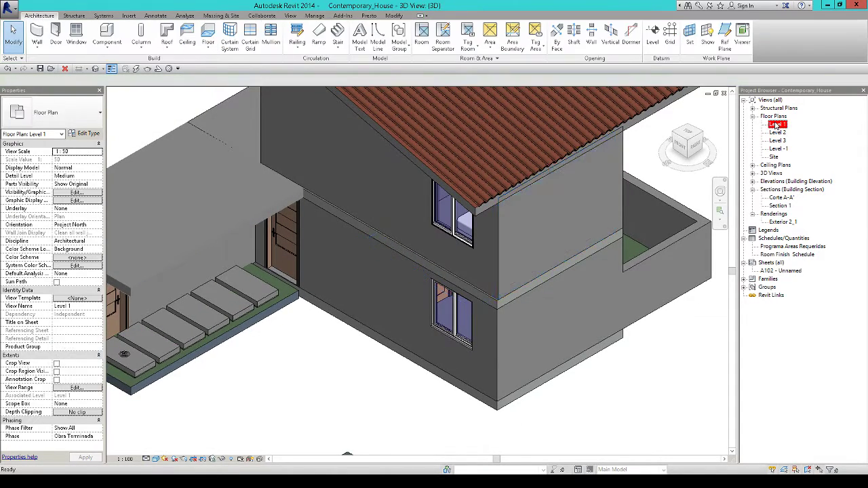
Step: Zoom into the Level 1 plan to inspect its top dimension strings, then restore it to a window
key("Escape")
scroll(460, 255, "up", 2)
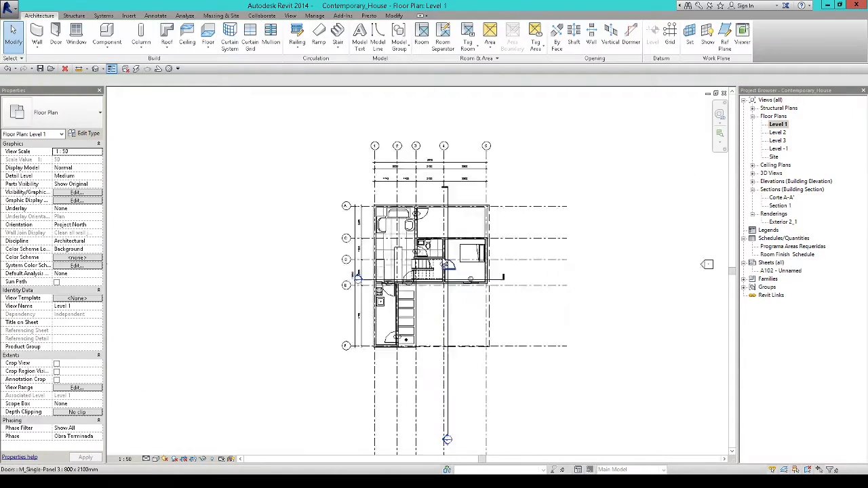
scroll(458, 256, "up", 1)
scroll(457, 256, "up", 1)
scroll(444, 217, "up", 1)
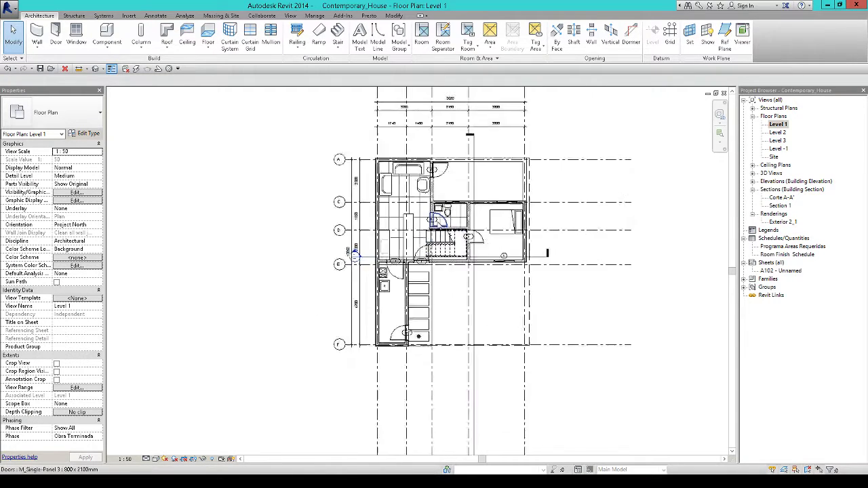
scroll(433, 190, "up", 2)
scroll(422, 175, "up", 1)
scroll(422, 169, "down", 1)
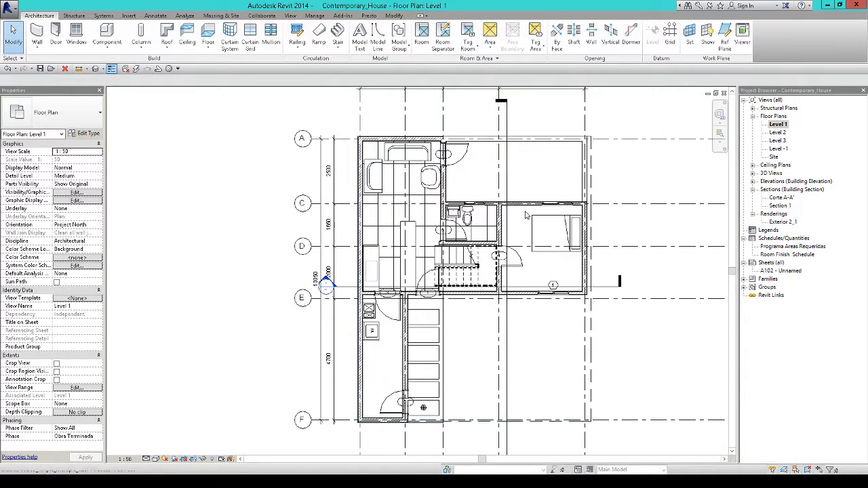
middle_click_drag(346, 219, 366, 265)
scroll(392, 253, "down", 2)
scroll(391, 252, "down", 2)
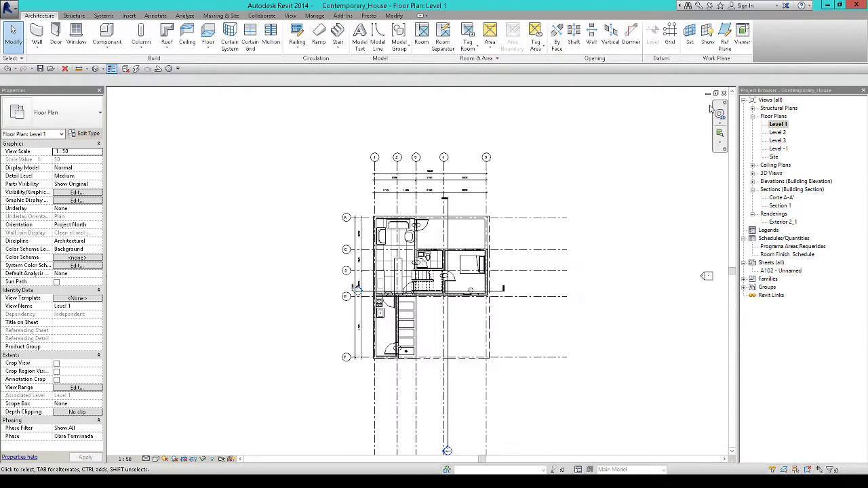
left_click(715, 94)
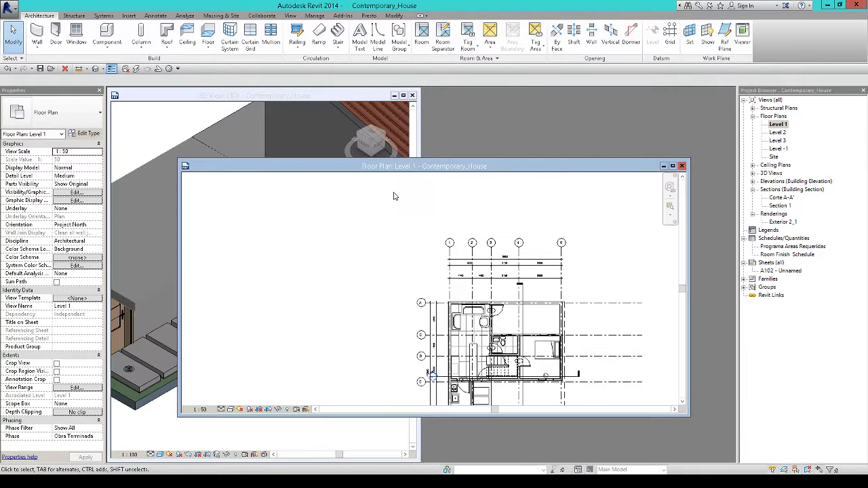
Step: Maximize the 3D view, zoom out, and window-select the whole house with its green slab
left_click(403, 94)
scroll(433, 271, "down", 1)
scroll(434, 271, "down", 2)
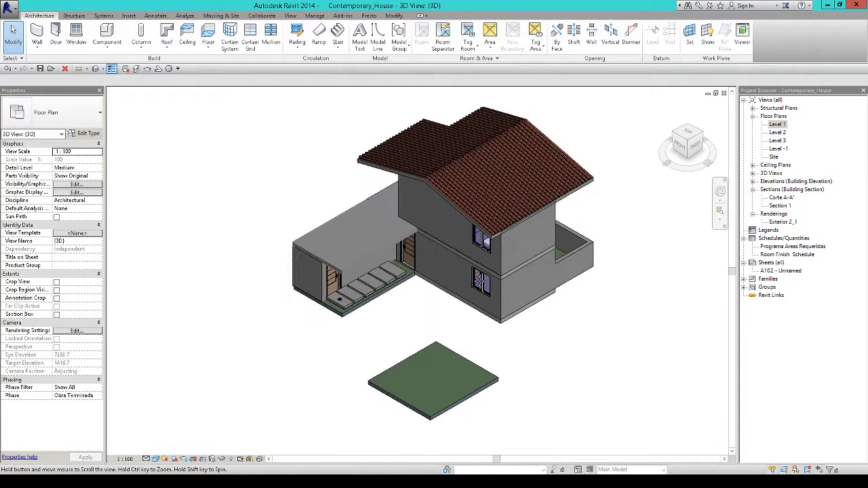
scroll(492, 254, "down", 2)
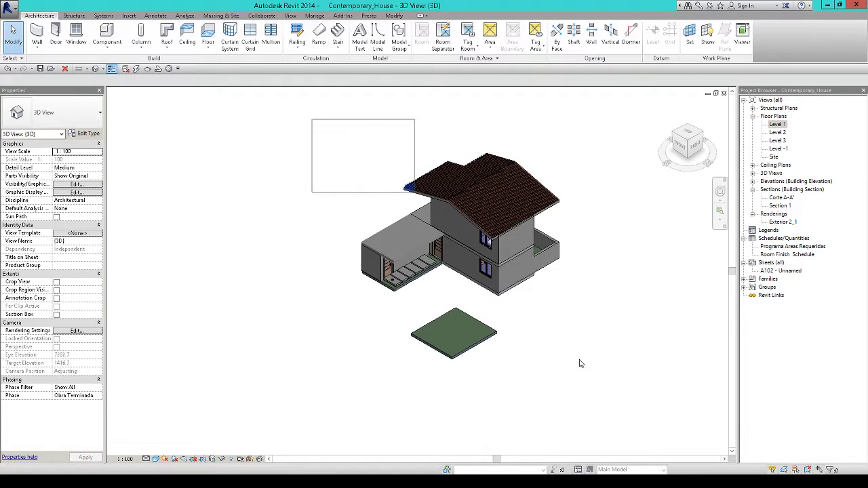
left_click_drag(579, 364, 605, 397)
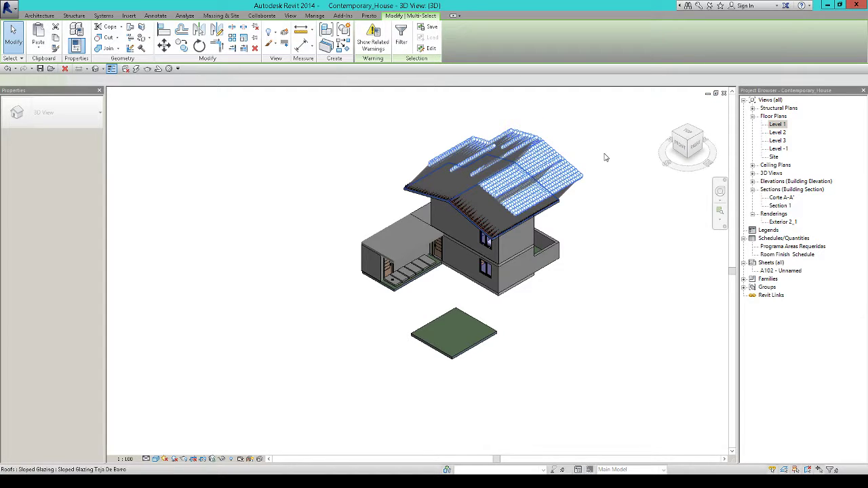
Step: Restore the 3D view to a window, then move the Level 1 plan window aside and zoom out
left_click(632, 212)
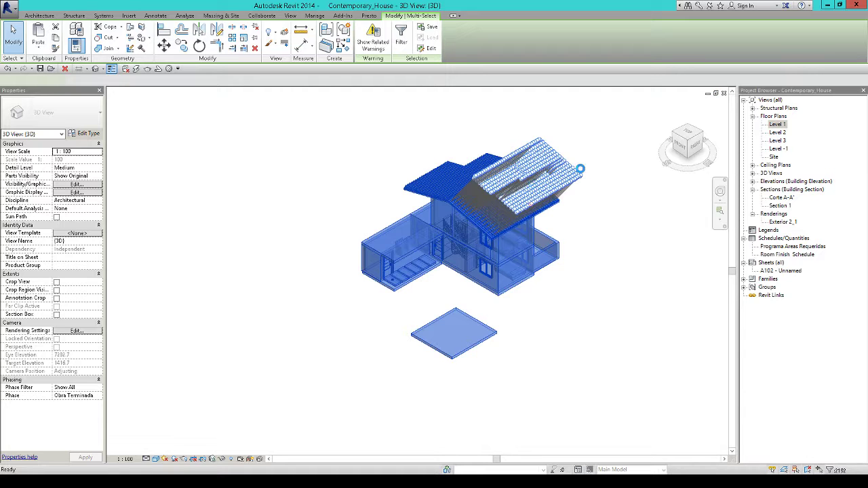
left_click(714, 93)
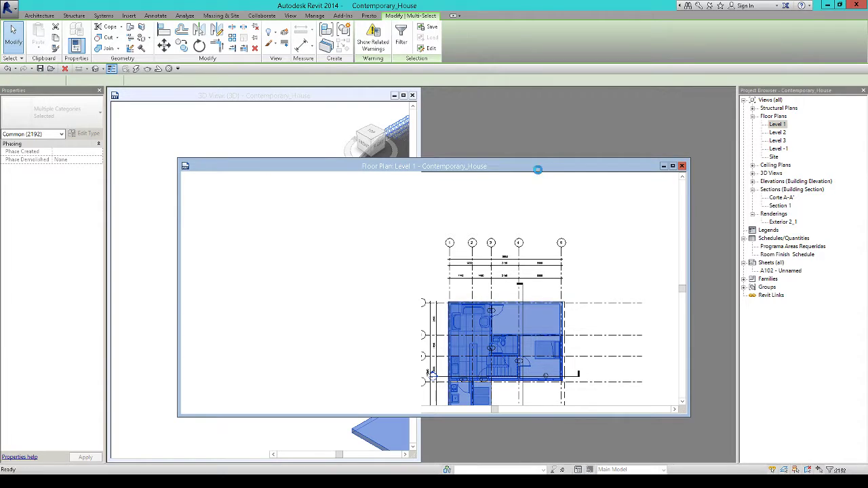
left_click(540, 167)
left_click_drag(614, 169, 625, 146)
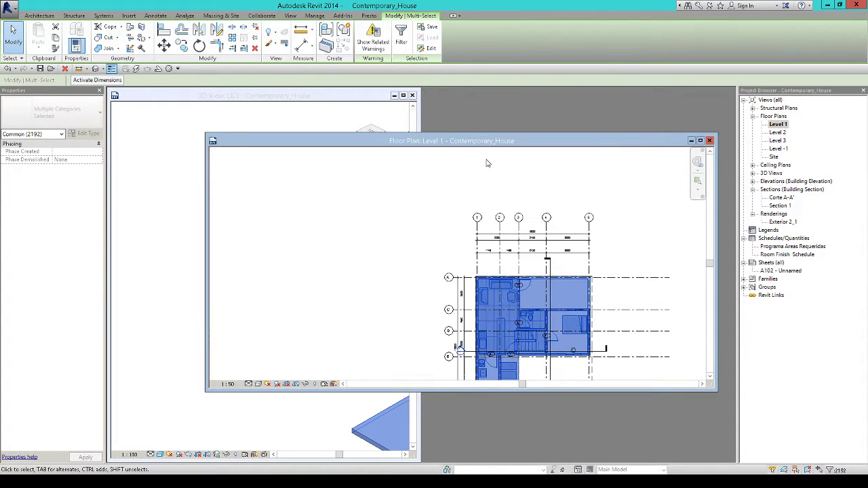
scroll(500, 233, "down", 3)
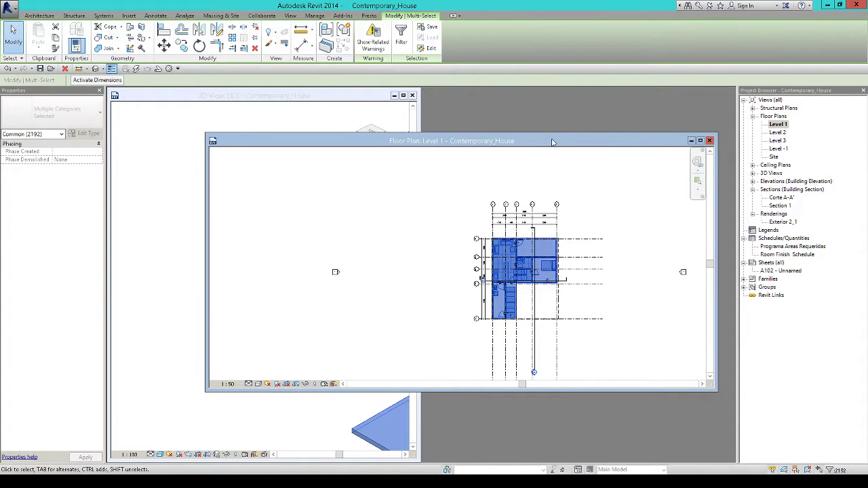
left_click_drag(552, 141, 563, 152)
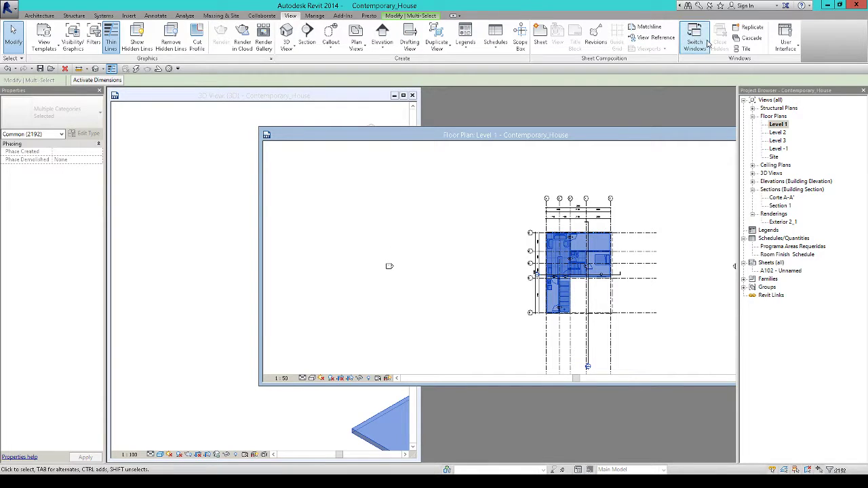
Step: Tile the Level 1 plan beside the 3D view and open further floor plans including Level 2
left_click(745, 49)
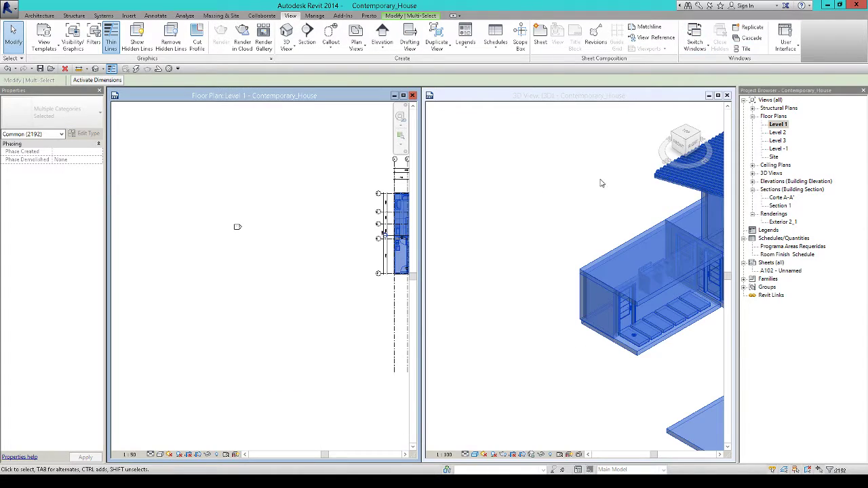
left_click(779, 148)
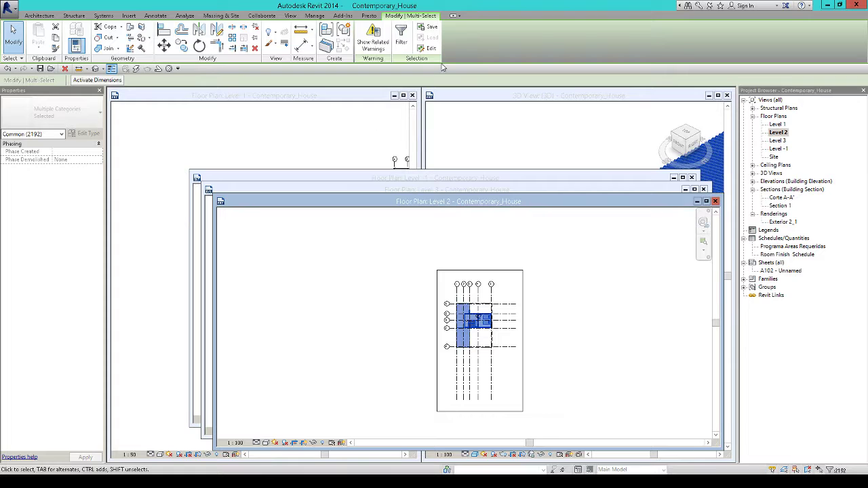
Step: Tile all five open views and zoom each to fit with ZA
left_click(290, 15)
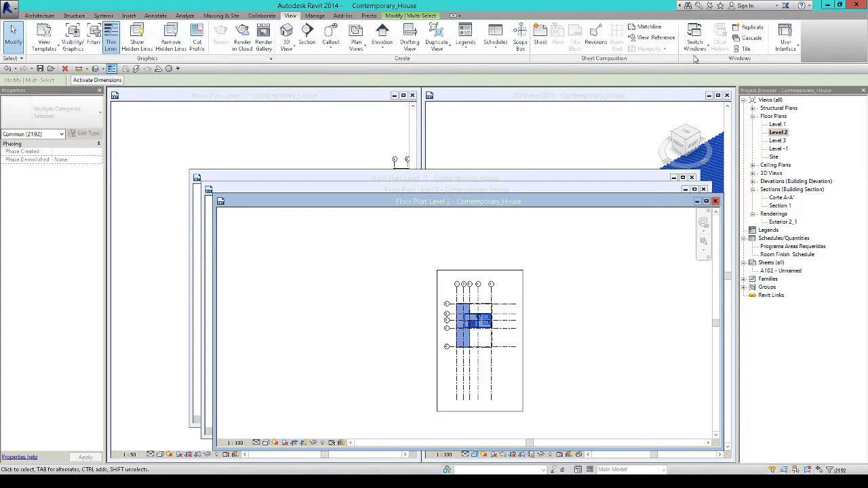
left_click(742, 49)
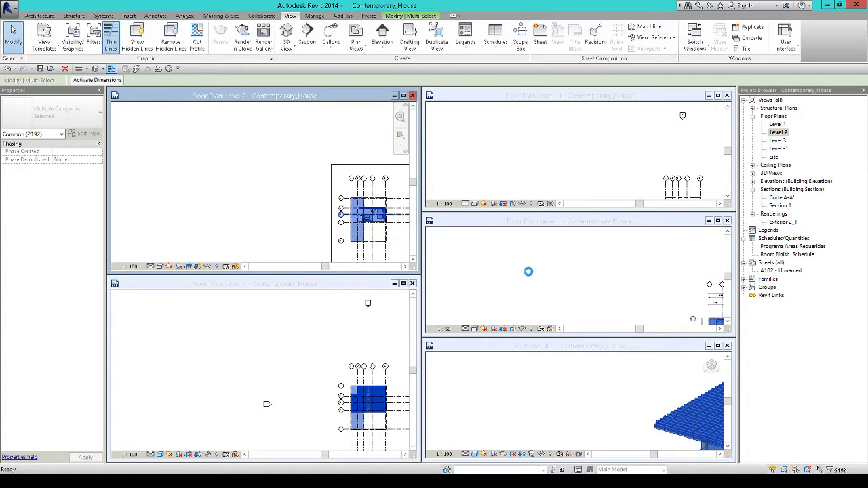
key("z")
key("a")
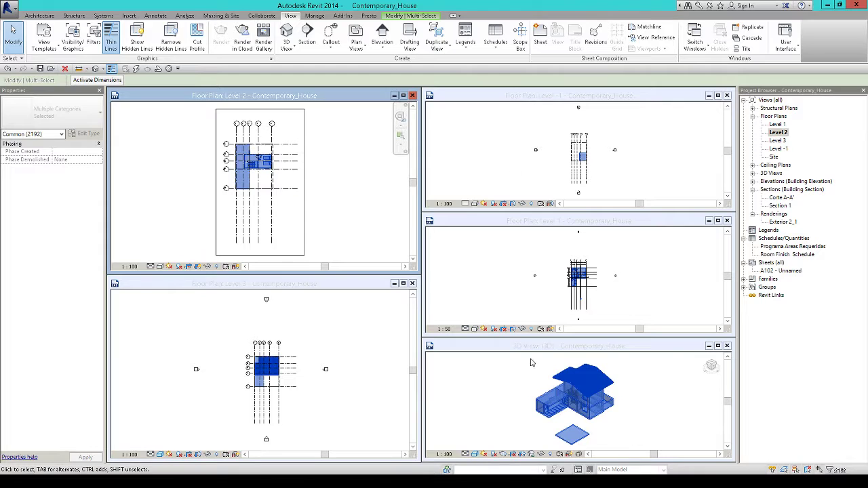
Step: Zoom within the Level 2 plan and window-select the house elements there
scroll(261, 204, "down", 3)
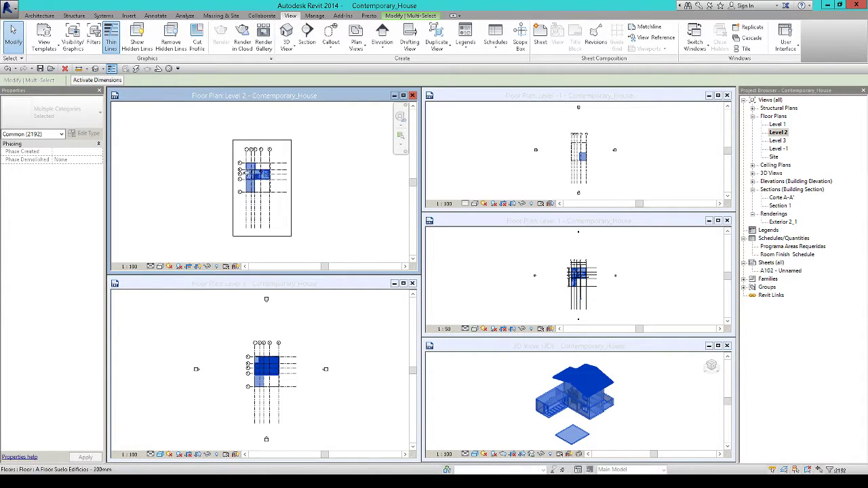
scroll(263, 153, "up", 2)
scroll(264, 154, "up", 2)
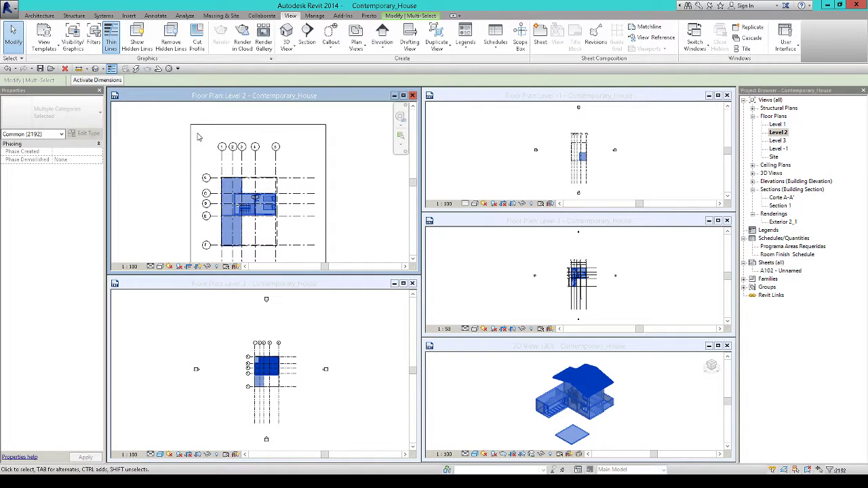
left_click_drag(197, 137, 305, 245)
scroll(232, 175, "down", 1)
scroll(309, 203, "down", 1)
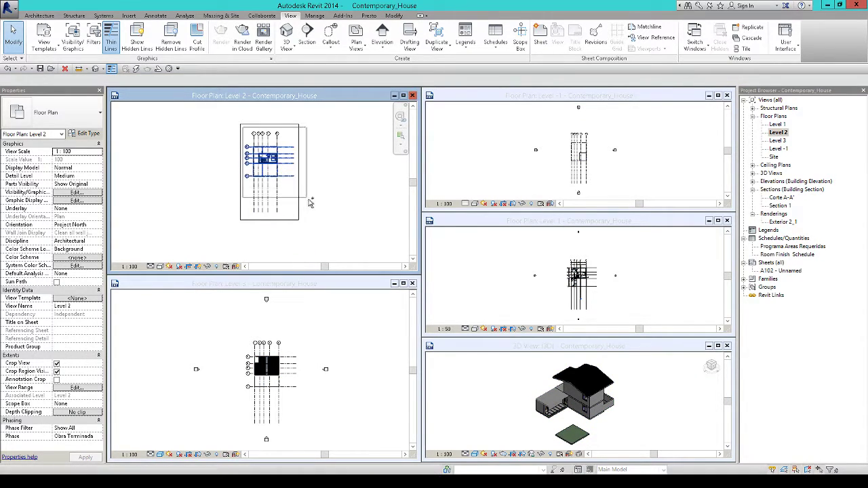
left_click_drag(309, 202, 315, 217)
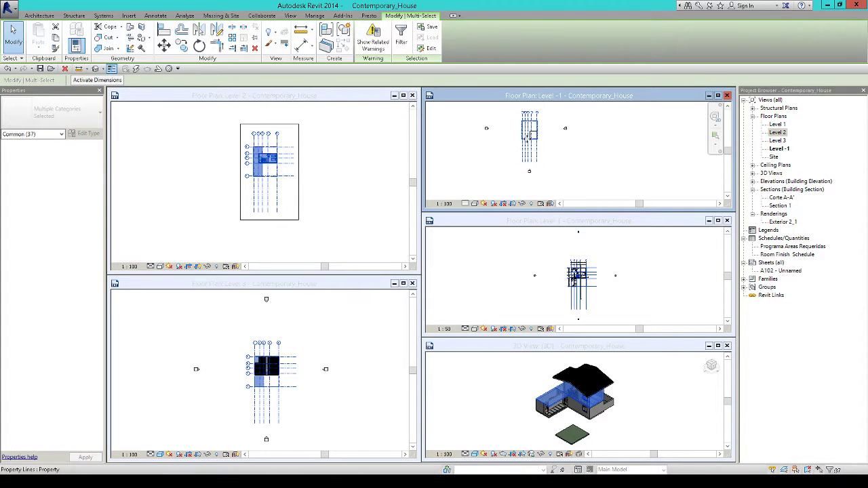
Step: Select elements in the Level 1 plan and widen its crop region to the right
scroll(488, 173, "down", 1)
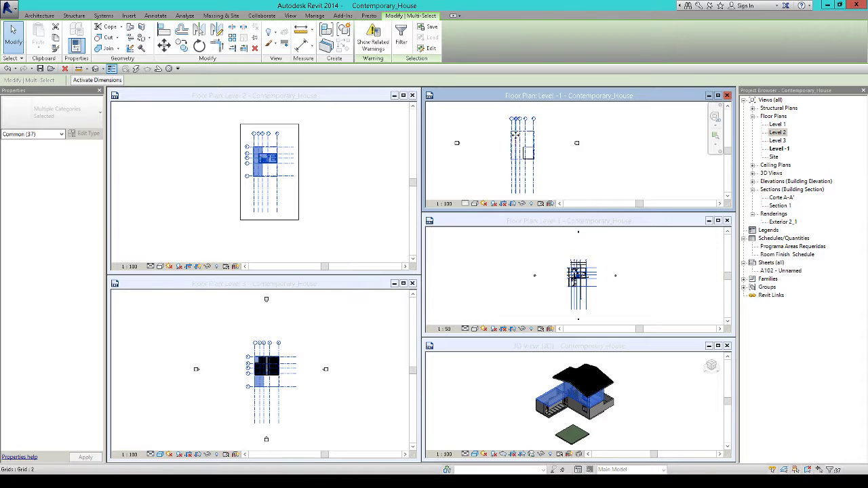
left_click_drag(542, 174, 560, 193)
middle_click_drag(566, 287, 550, 273)
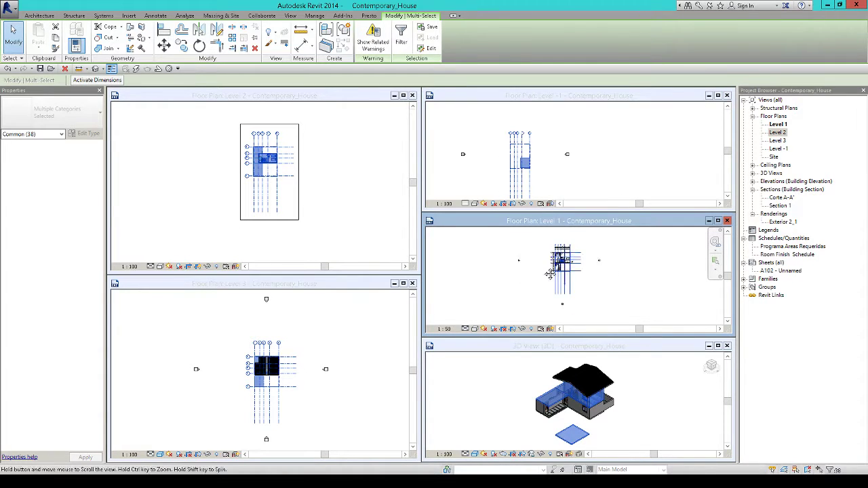
scroll(550, 273, "up", 2)
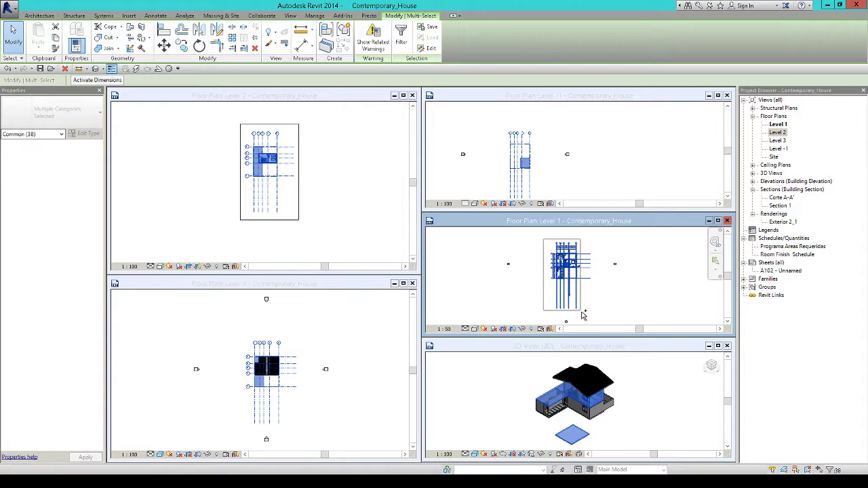
left_click_drag(581, 315, 594, 317)
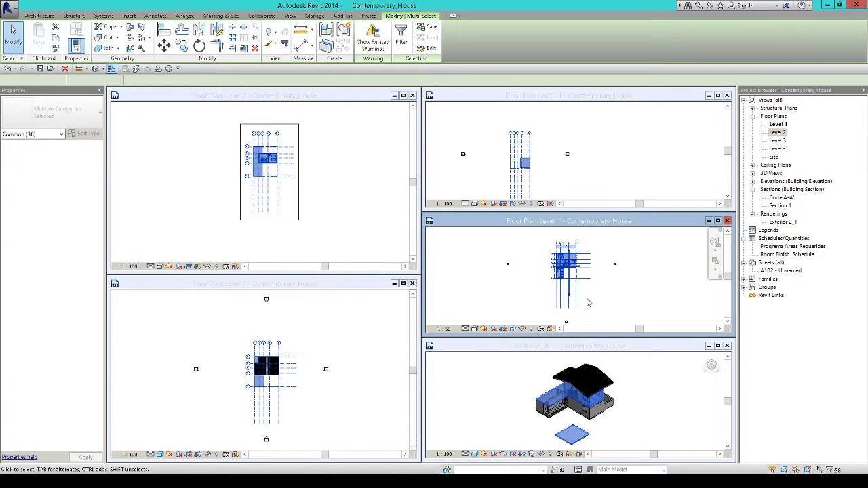
Step: Activate the Level 3 plan, select and copy everything, and preview the paste
middle_click_drag(279, 326, 263, 416)
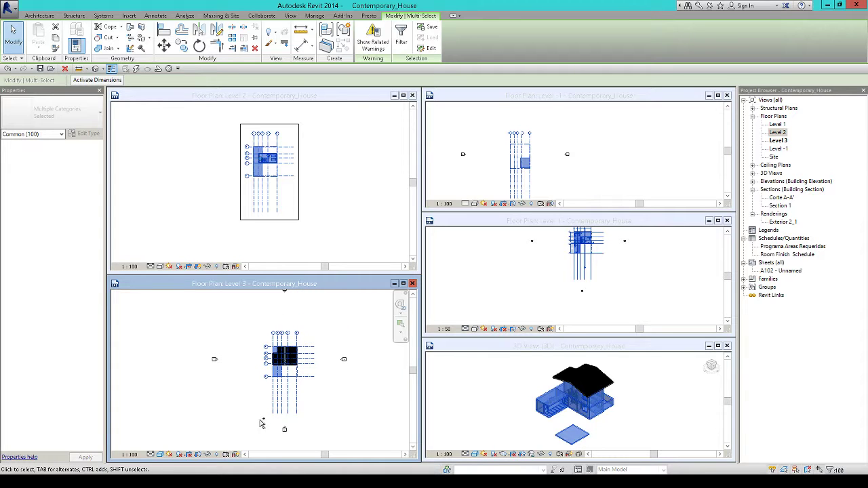
left_click_drag(260, 421, 324, 317)
key("ctrl+c")
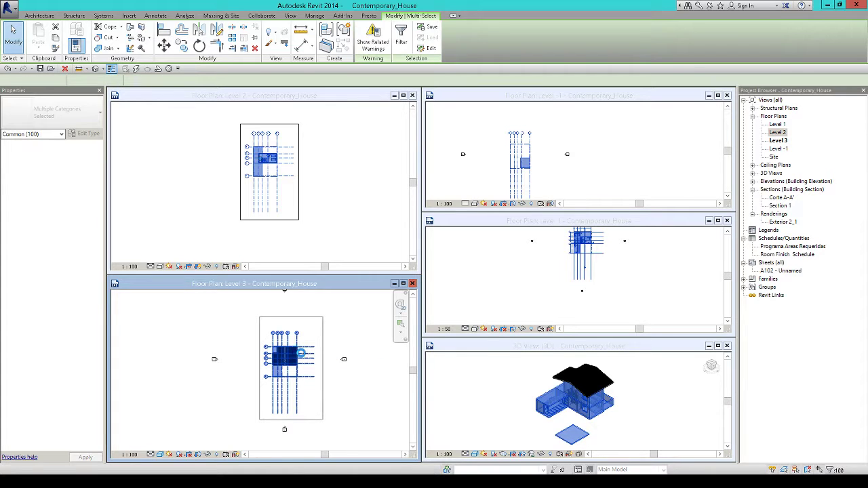
key("ctrl+v")
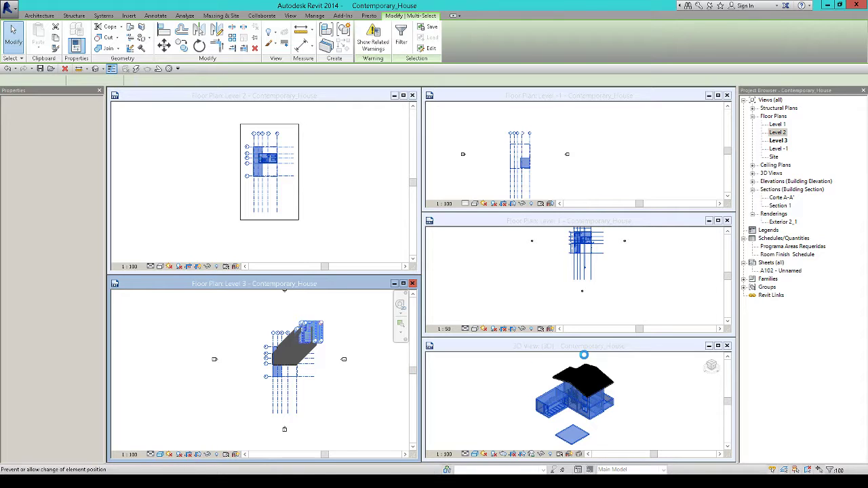
Step: Place the paste on Level 3, orbit the 3D model to check it, then maximize Level 2
left_click(542, 400)
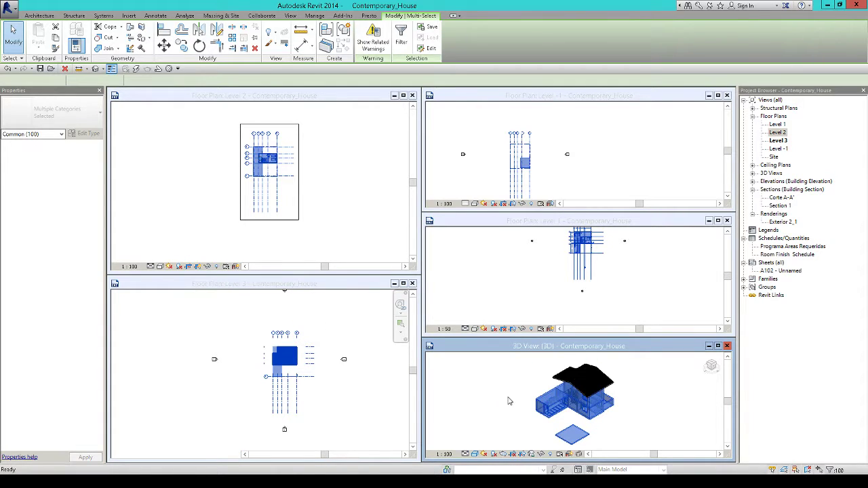
scroll(558, 365, "down", 2)
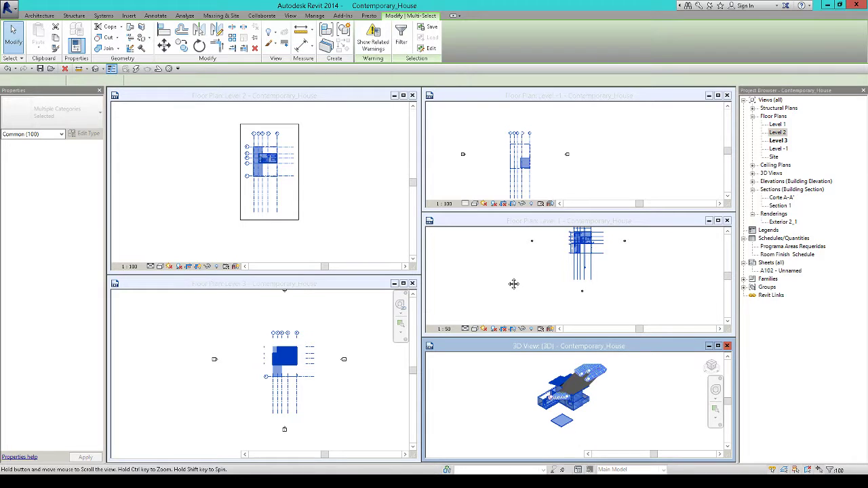
middle_click_drag(561, 397, 556, 392, "shift")
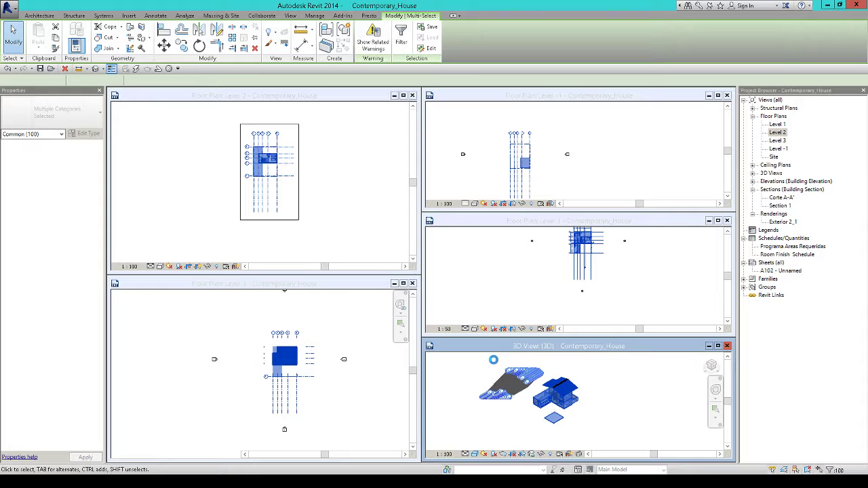
middle_click_drag(493, 360, 492, 371, "shift")
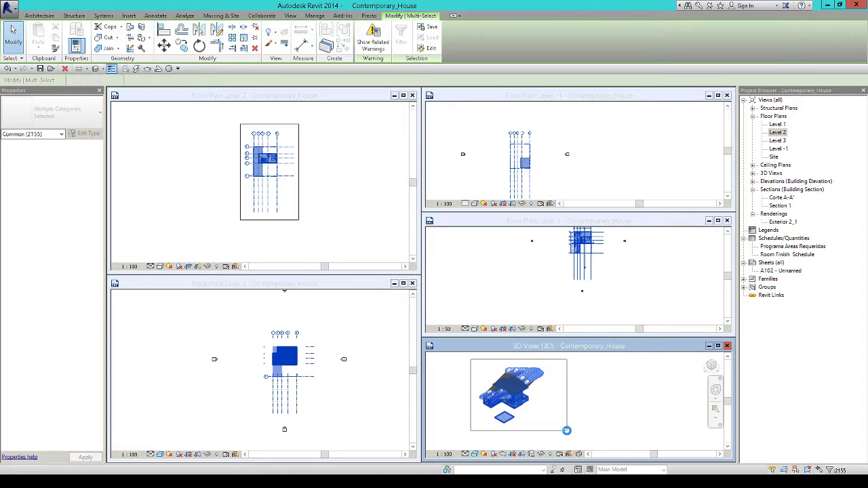
middle_click_drag(525, 413, 527, 417, "shift")
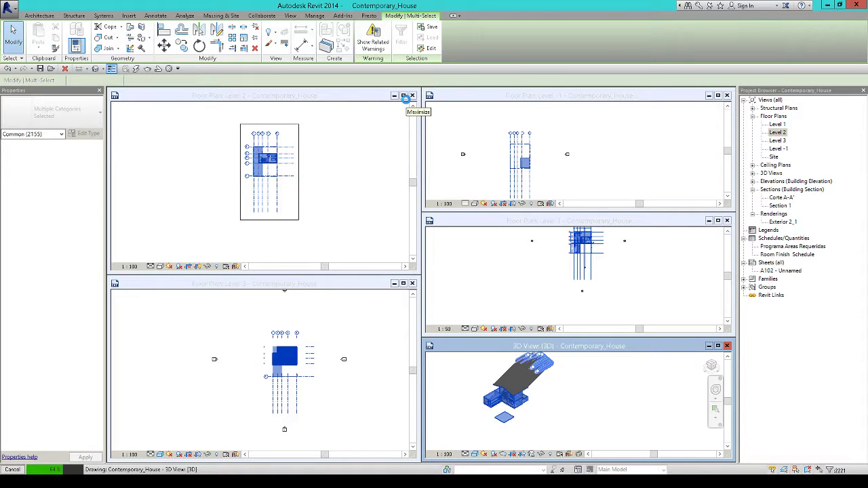
left_click(404, 96)
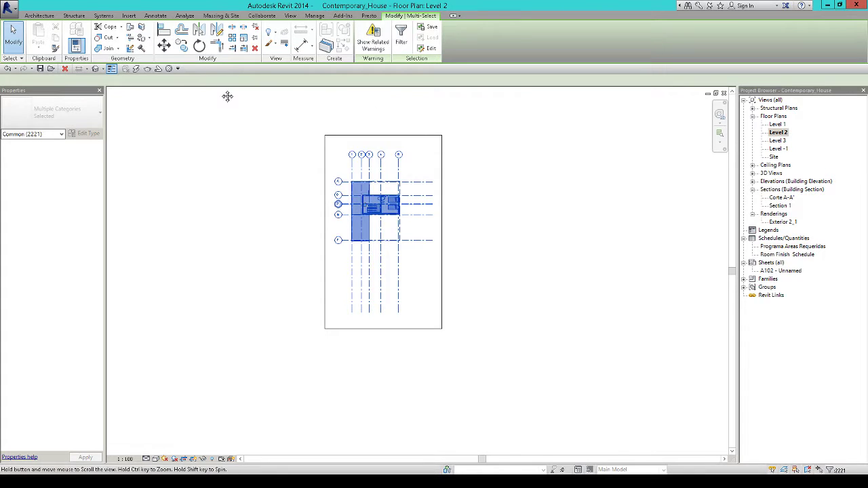
Step: Start rotating the selected Level 2 house elements, zoomed in with grid A in view
middle_click_drag(227, 96, 280, 70)
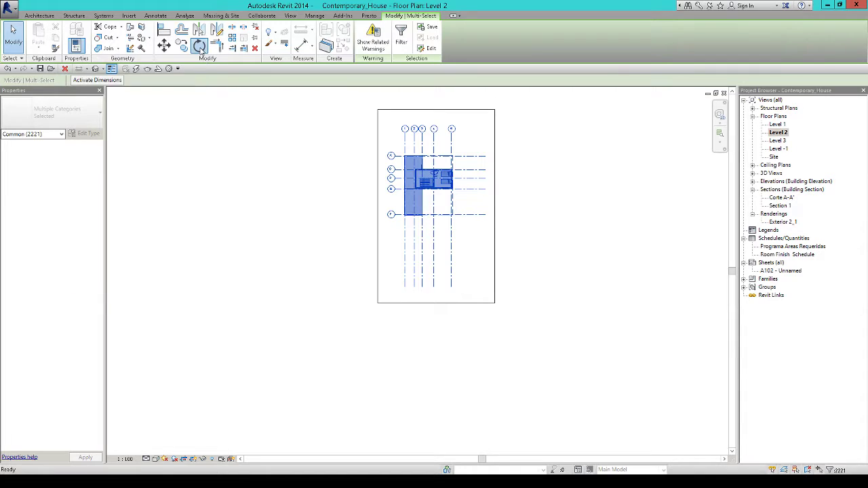
left_click(200, 46)
scroll(440, 210, "up", 1)
scroll(420, 203, "up", 3)
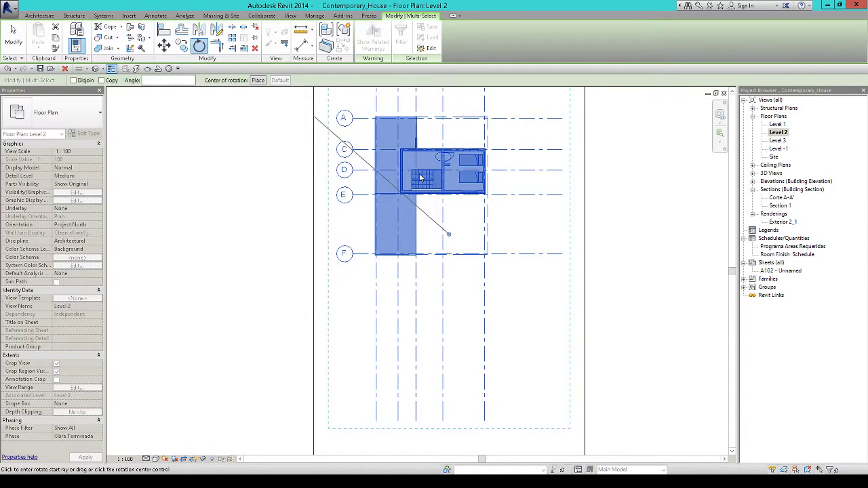
scroll(450, 231, "up", 2)
scroll(454, 227, "up", 3)
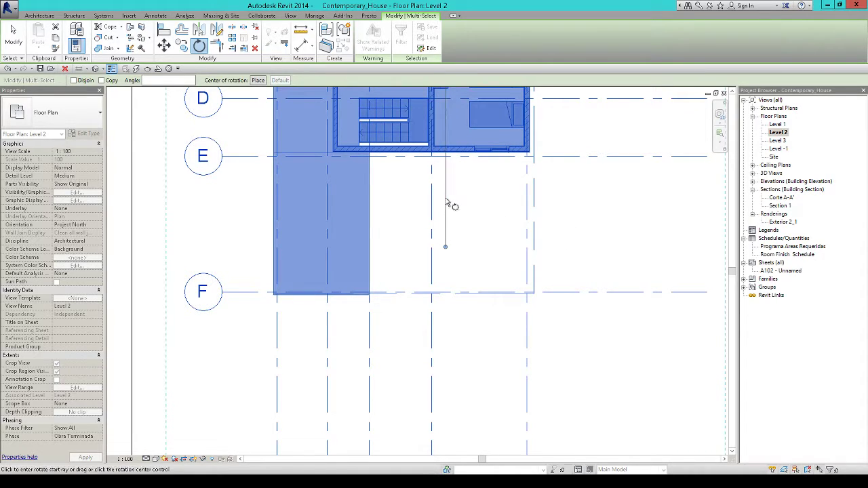
scroll(446, 197, "down", 3)
middle_click_drag(446, 202, 461, 290)
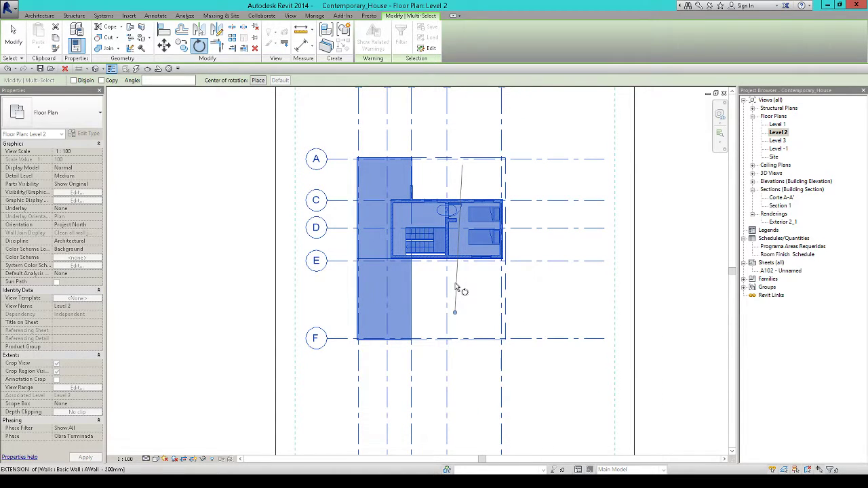
Step: Place the rotation centre at the building's lower-right corner and set the start direction
left_click(257, 80)
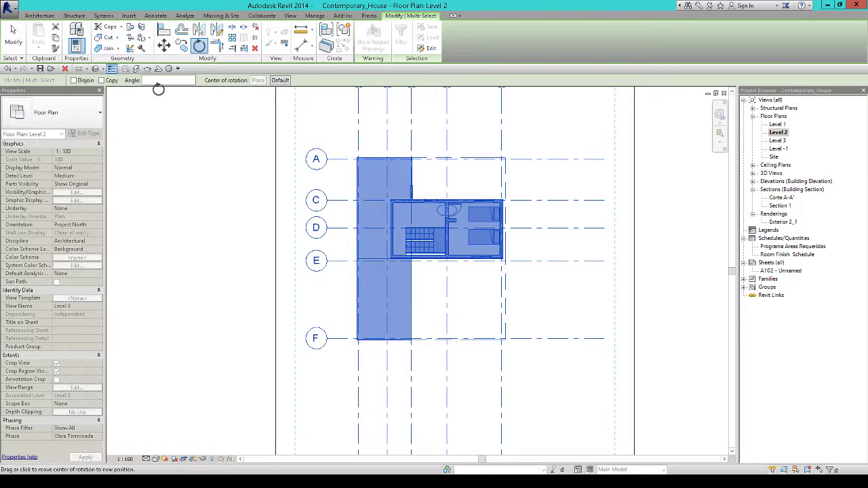
scroll(505, 256, "up", 3)
left_click(499, 263)
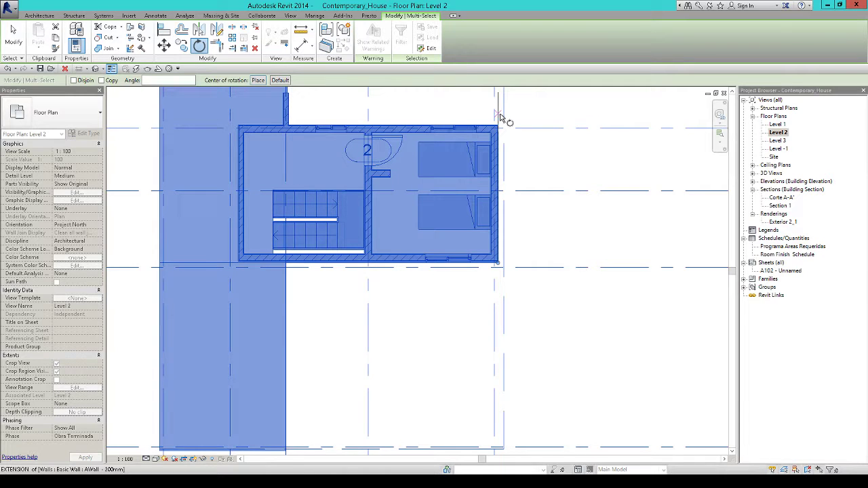
scroll(501, 119, "down", 2)
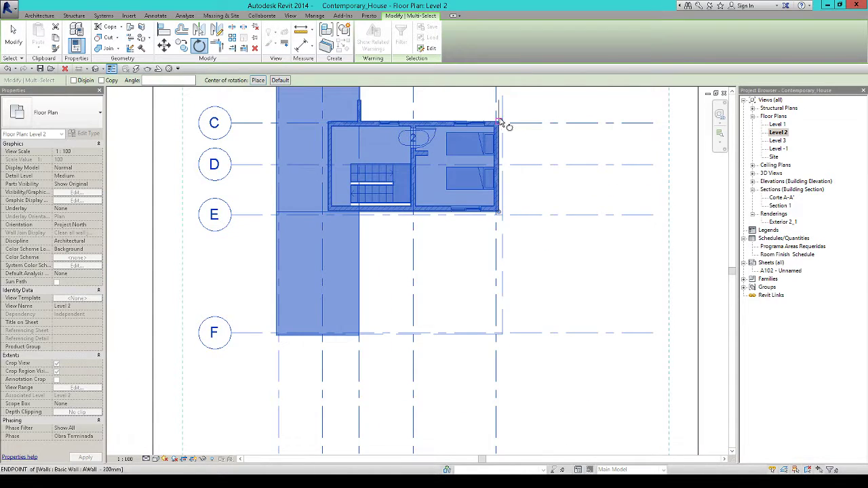
scroll(501, 118, "up", 3)
scroll(503, 119, "up", 1)
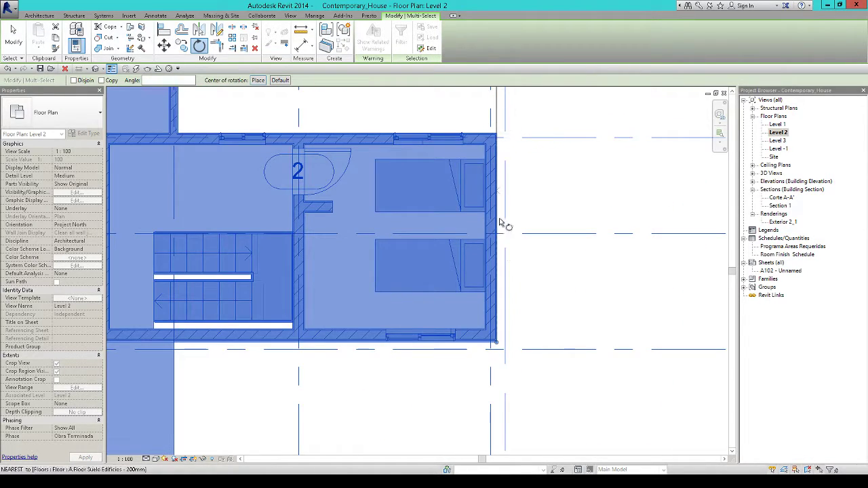
left_click(667, 335)
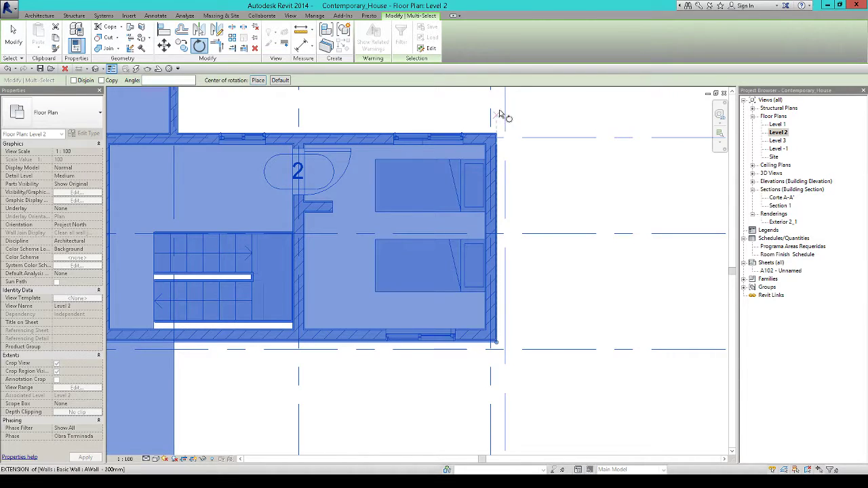
Step: Discard that centre and re-place the rotation centre at the wall corner on grid E
scroll(499, 112, "down", 2)
middle_click_drag(500, 113, 517, 239)
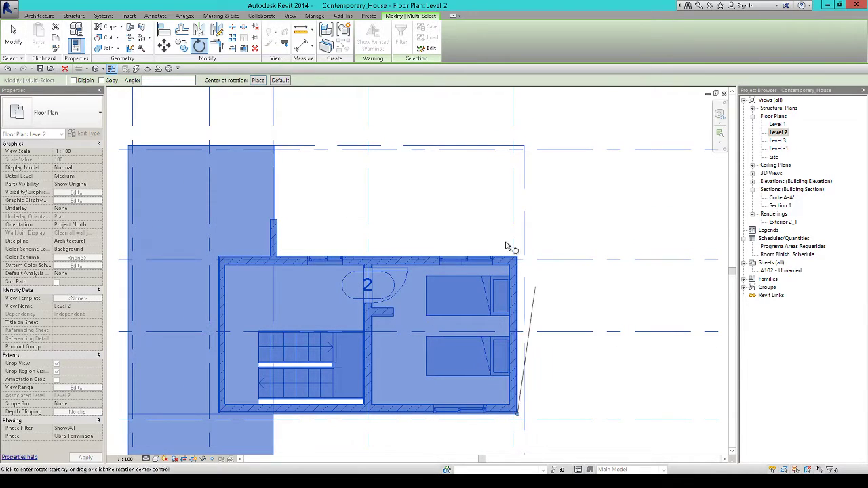
scroll(522, 267, "up", 2)
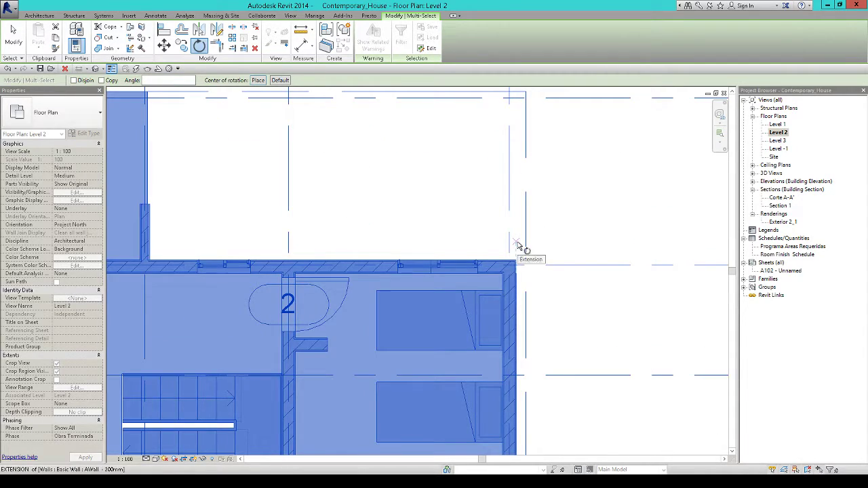
scroll(519, 245, "down", 2)
scroll(521, 246, "down", 1)
scroll(522, 246, "up", 1)
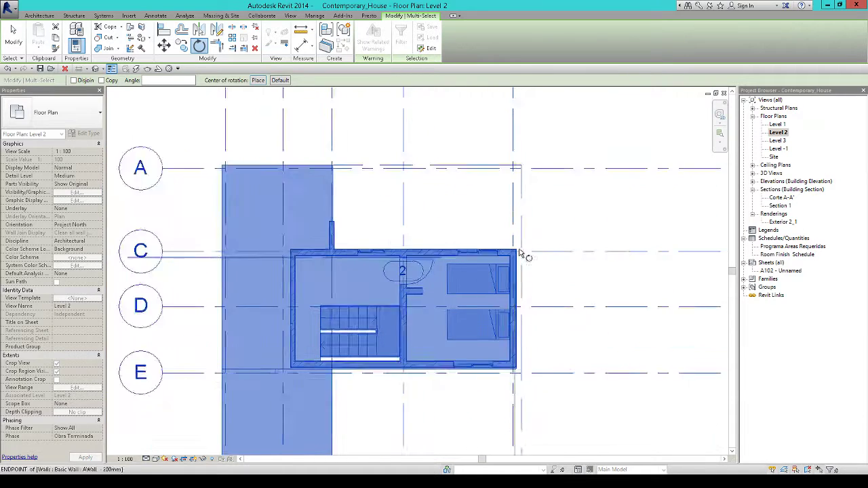
scroll(522, 246, "up", 1)
left_click(280, 80)
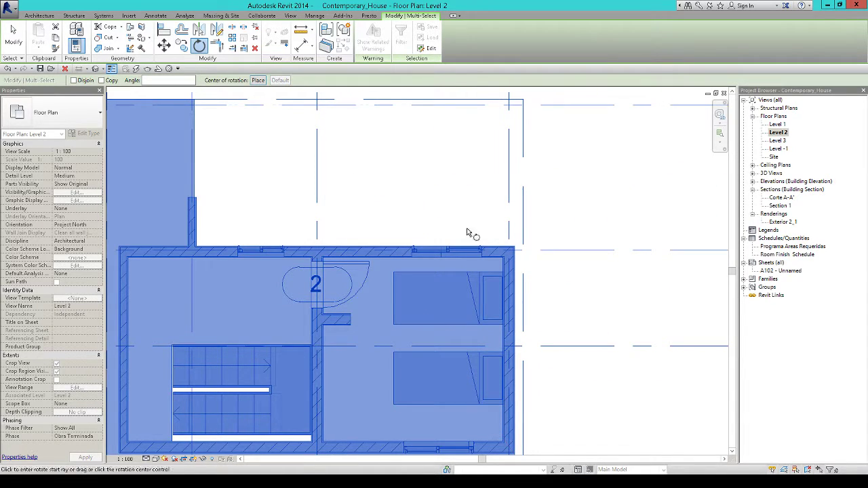
middle_click_drag(296, 165, 294, 128)
scroll(295, 128, "down", 2)
scroll(474, 298, "up", 2)
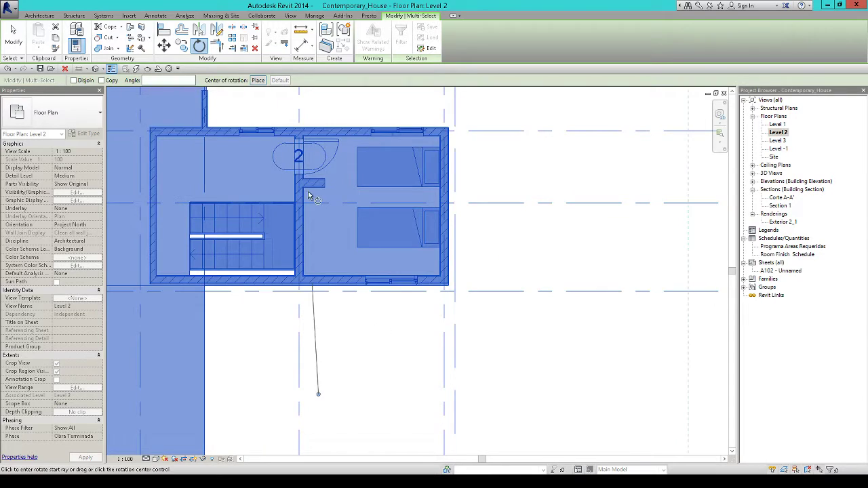
scroll(319, 292, "down", 1)
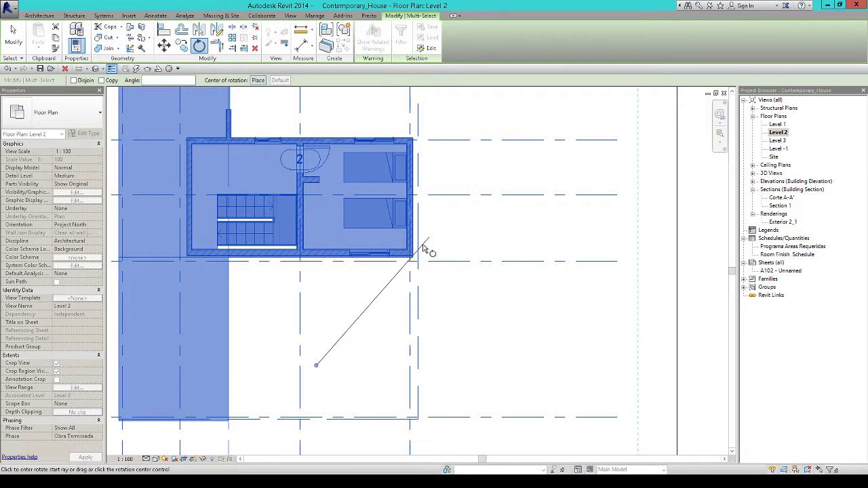
left_click(258, 80)
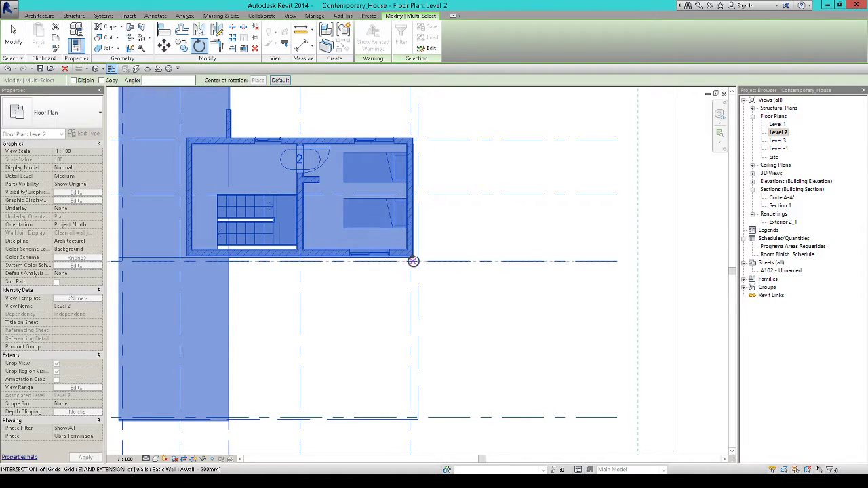
Step: Drag the rotation centre into position and set the rotation's start ray
middle_click_drag(201, 407, 375, 387)
scroll(404, 308, "down", 1)
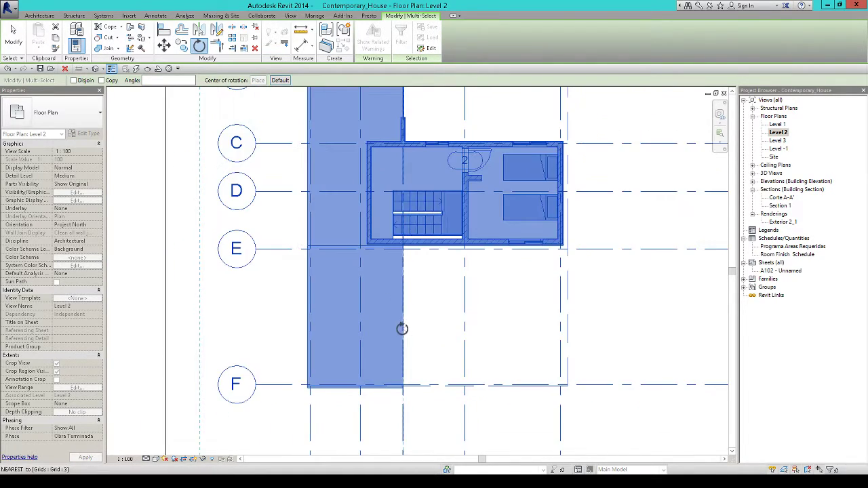
left_click_drag(402, 352, 405, 270)
left_click(404, 270)
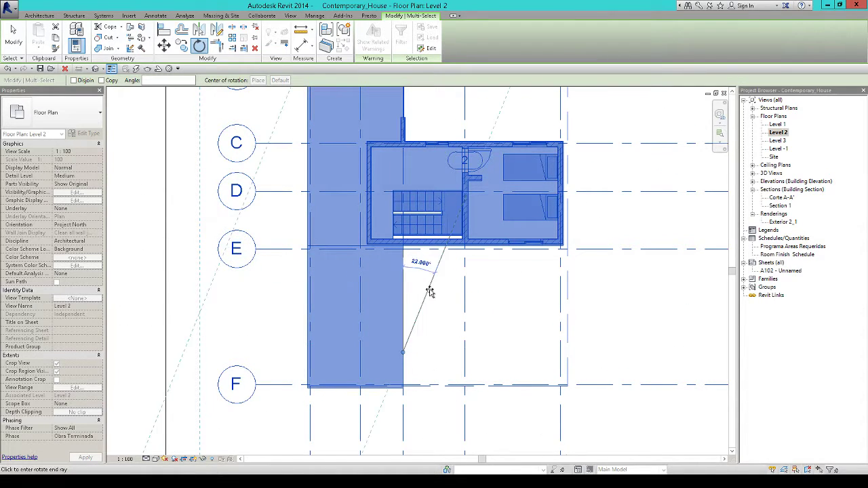
Step: Enter a 90° angle and finish rotating the house and its grids
scroll(292, 248, "down", 3)
middle_click_drag(314, 262, 386, 257)
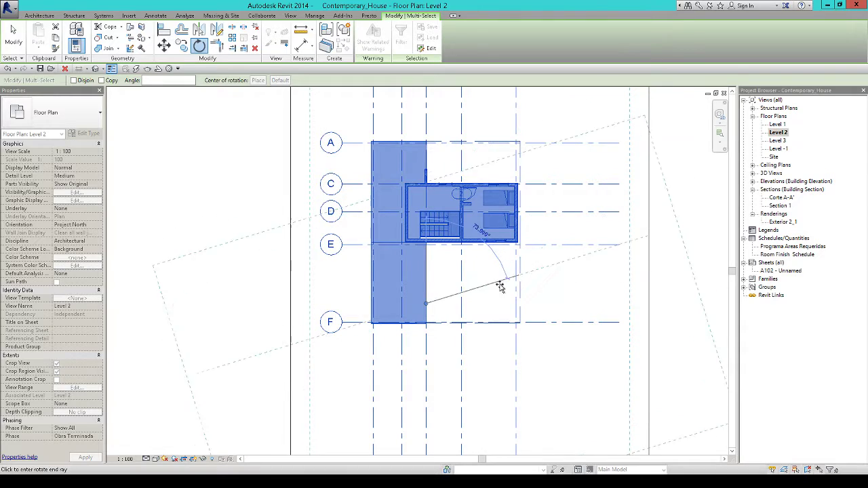
type("90")
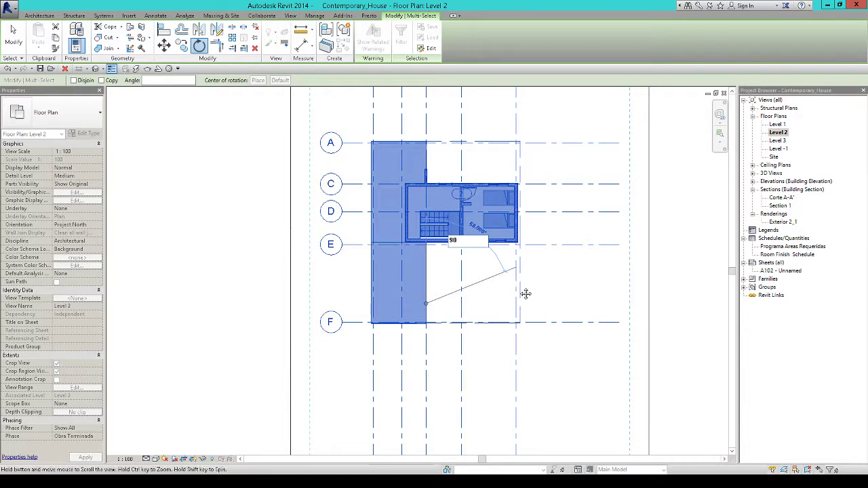
key("Return")
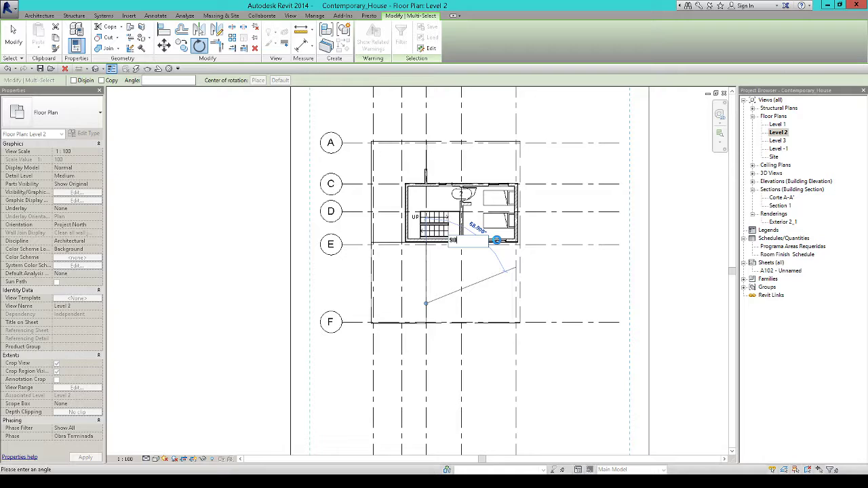
left_click(426, 303)
left_click(508, 269)
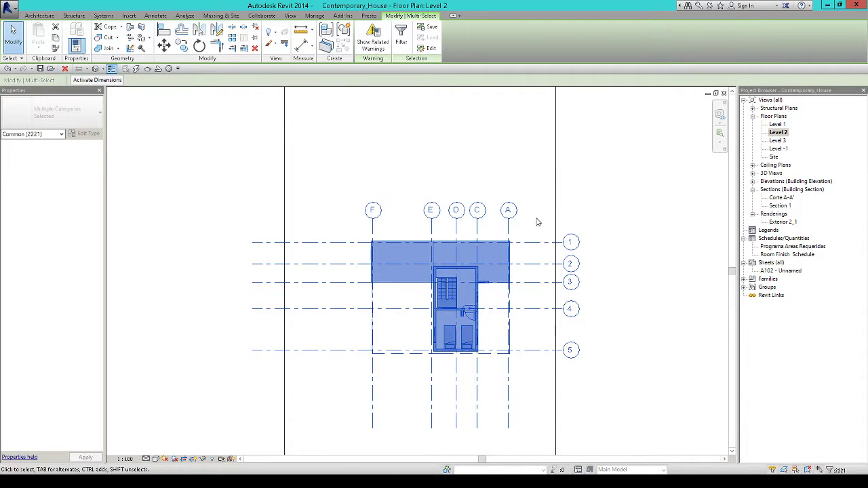
Step: Tile the open views, maximize the 3D view, and pan the house across it
scroll(538, 231, "up", 1)
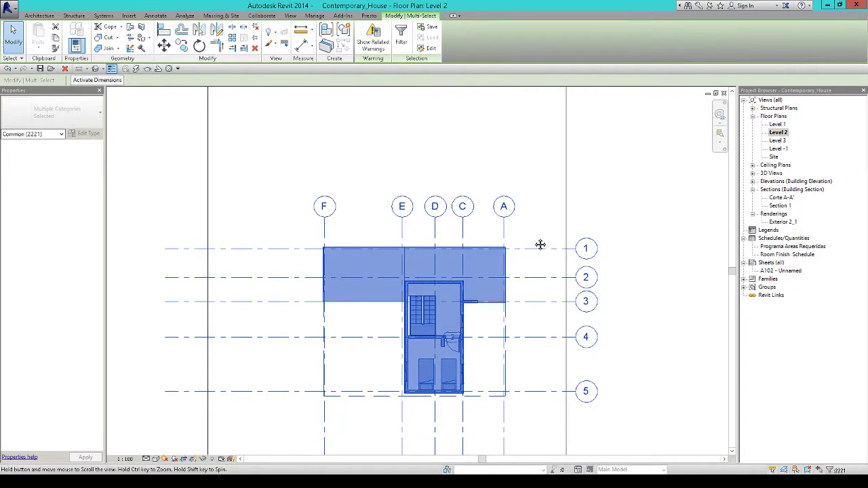
left_click(715, 93)
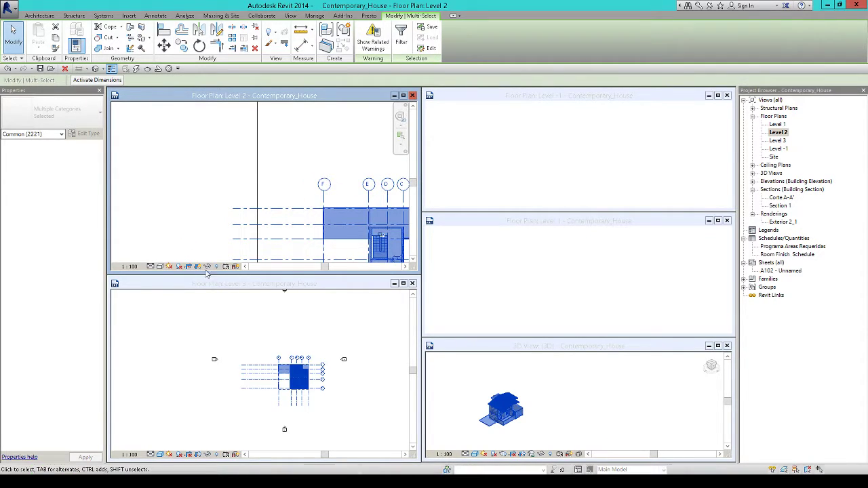
left_click(562, 406)
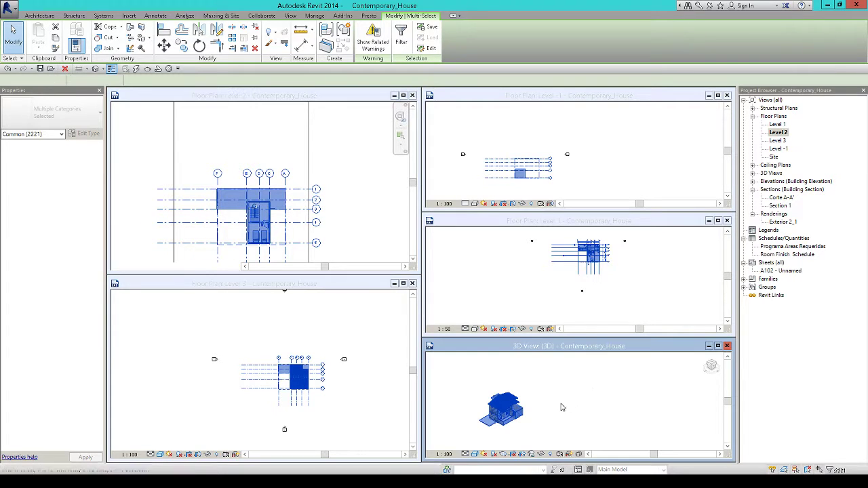
left_click(695, 353)
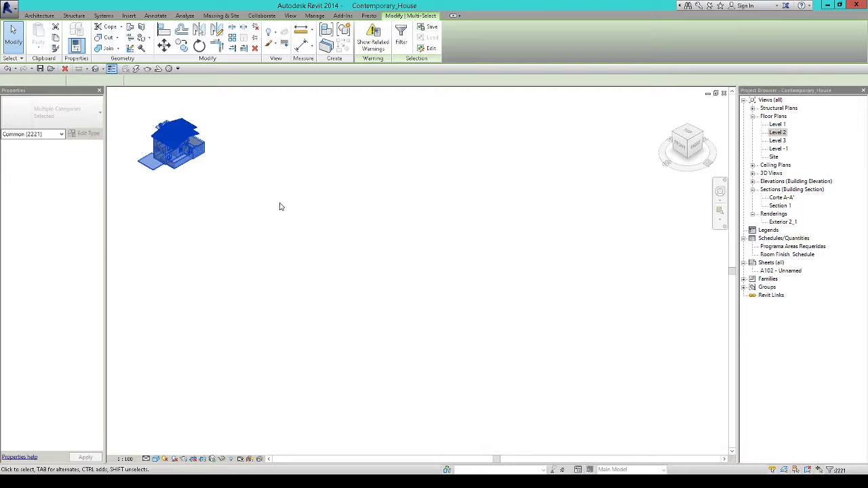
mouse_move(180, 172)
middle_mouse_down()
mouse_move(428, 237)
mouse_move(240, 191)
middle_mouse_up()
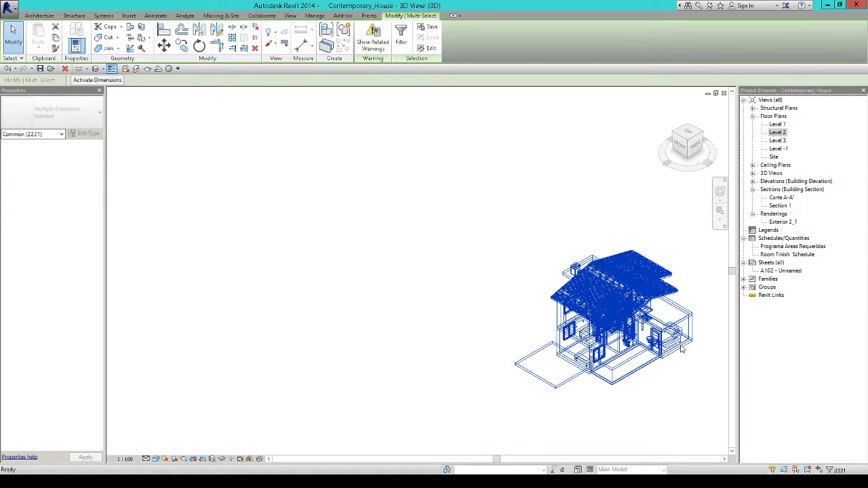
middle_click_drag(540, 301, 540, 301)
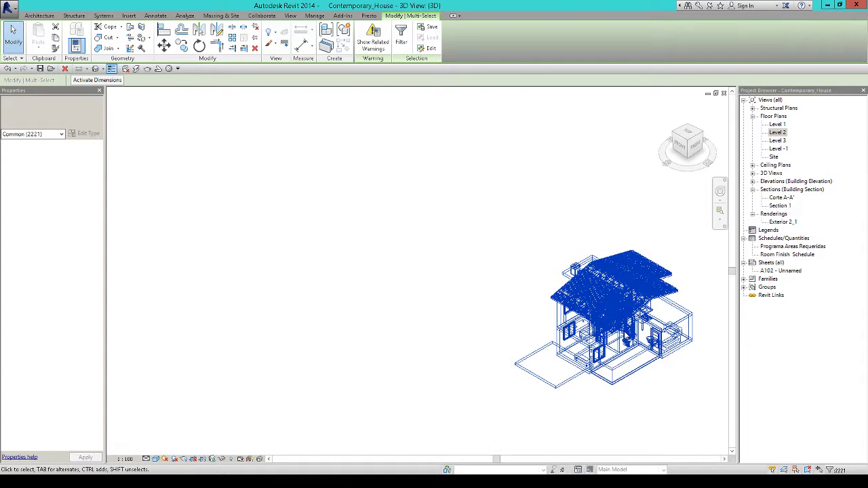
middle_click_drag(649, 352, 577, 283)
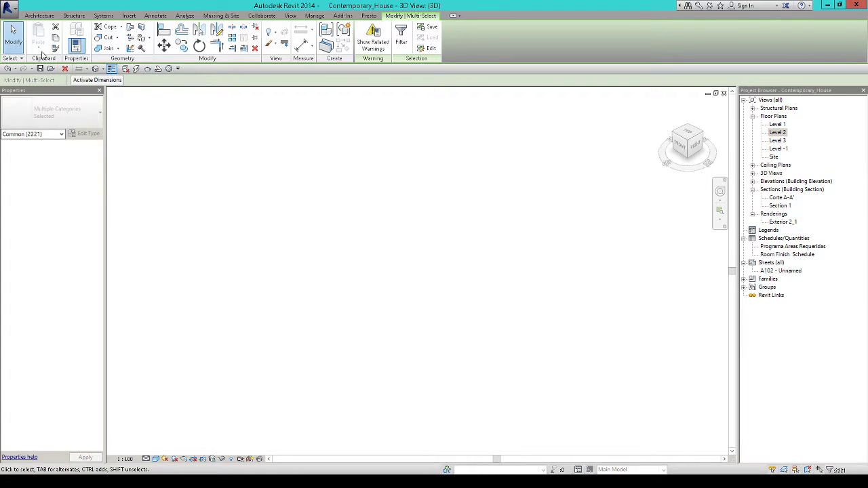
Step: Clear the selection, zoom to fit with ZF, then open and close the Corte A-A' section
left_click(14, 36)
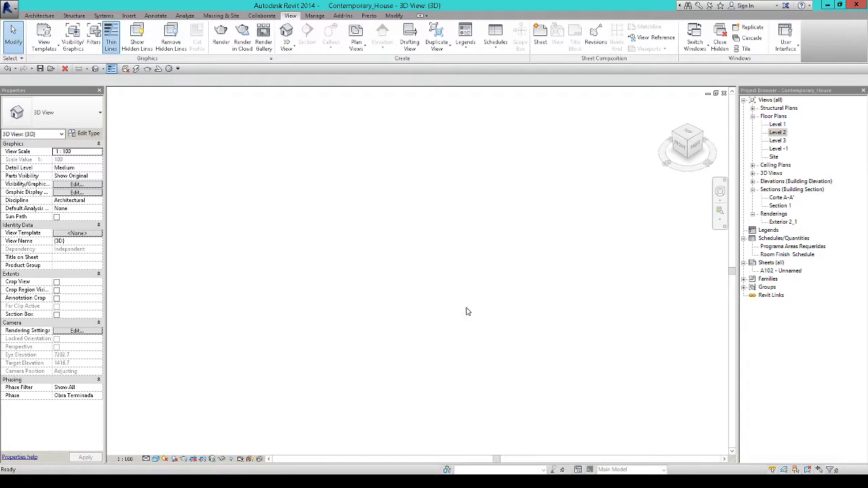
key("z")
key("f")
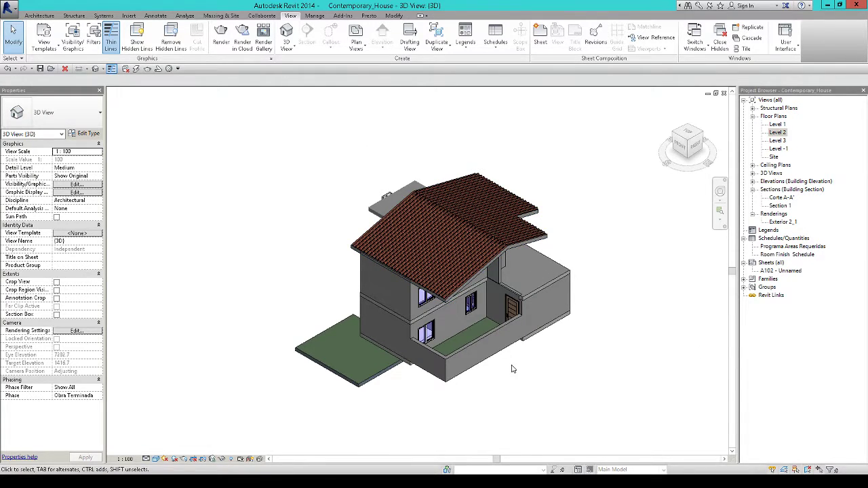
scroll(516, 370, "up", 2)
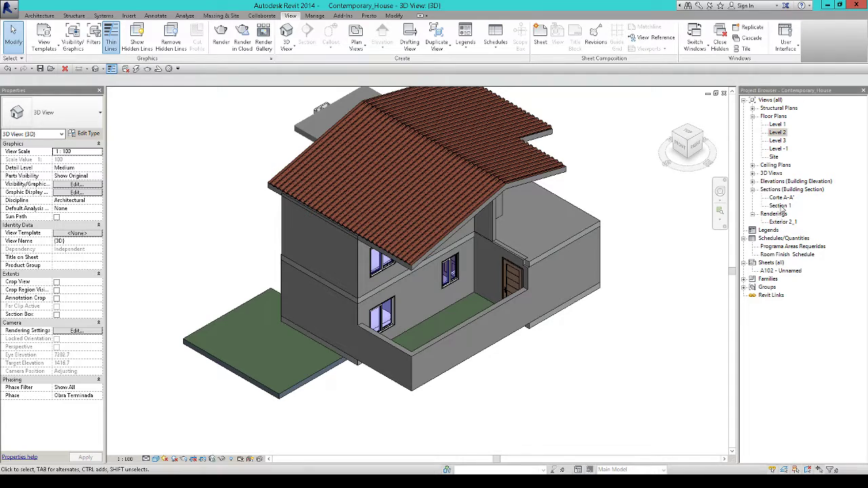
left_click(780, 206)
double_click(786, 198)
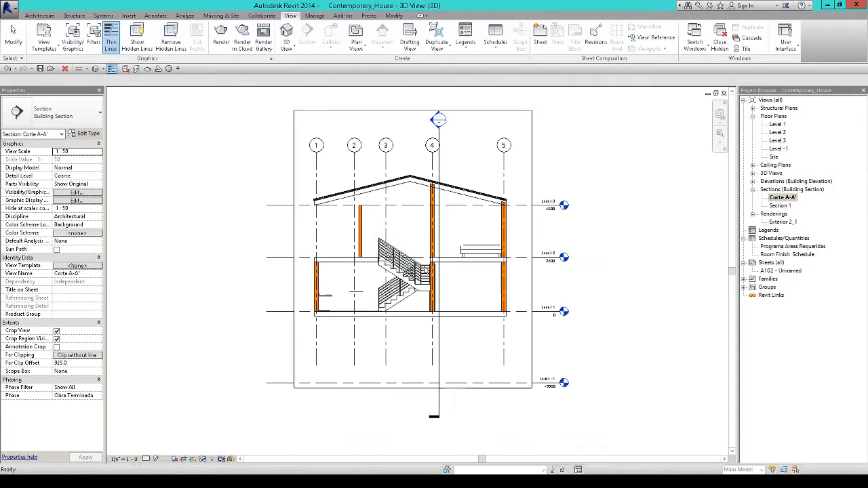
left_click(724, 93)
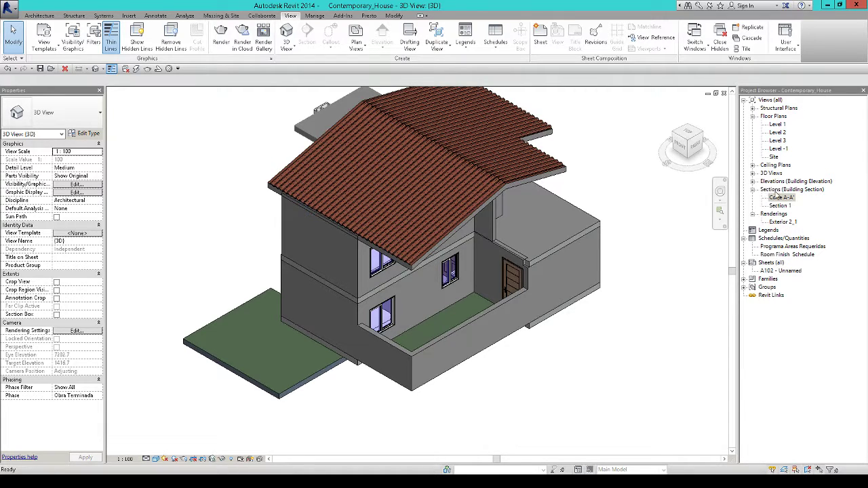
Step: Open the 3D View Interior perspective from the 3D views list, then close it
double_click(771, 174)
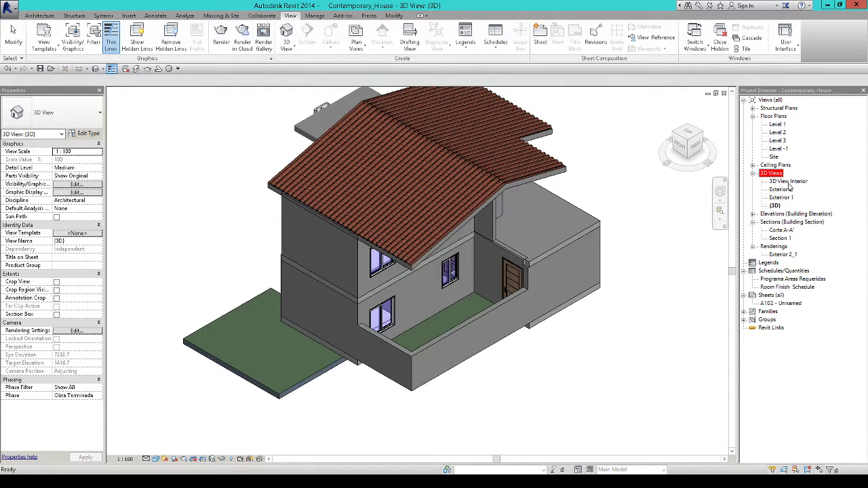
double_click(788, 182)
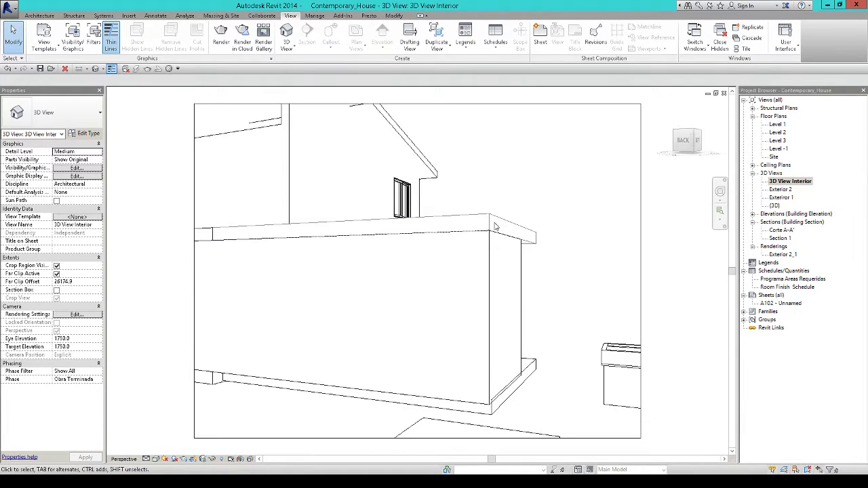
left_click(787, 182)
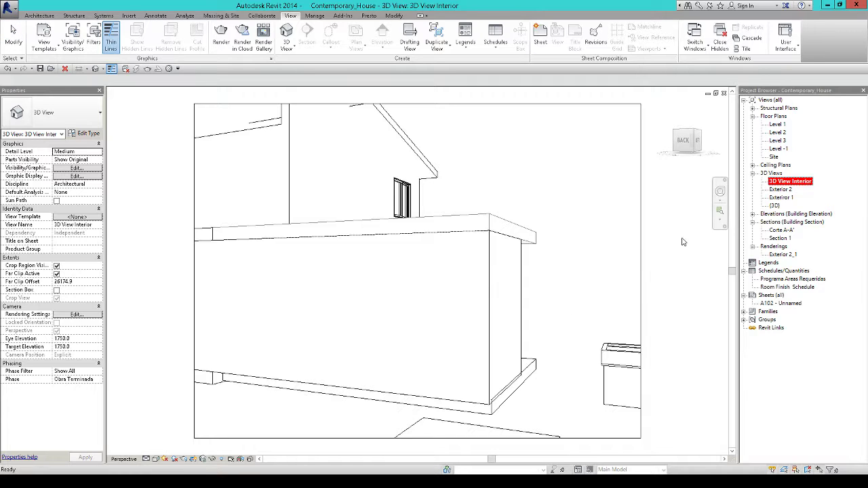
left_click(530, 120)
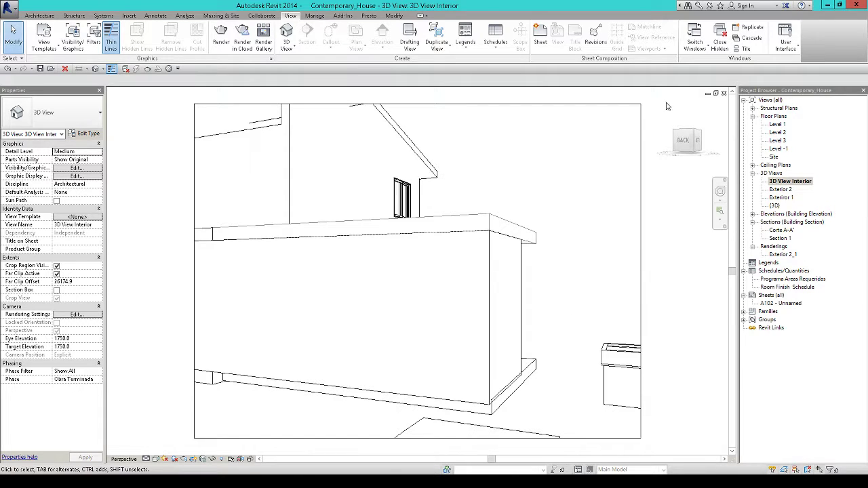
left_click(723, 93)
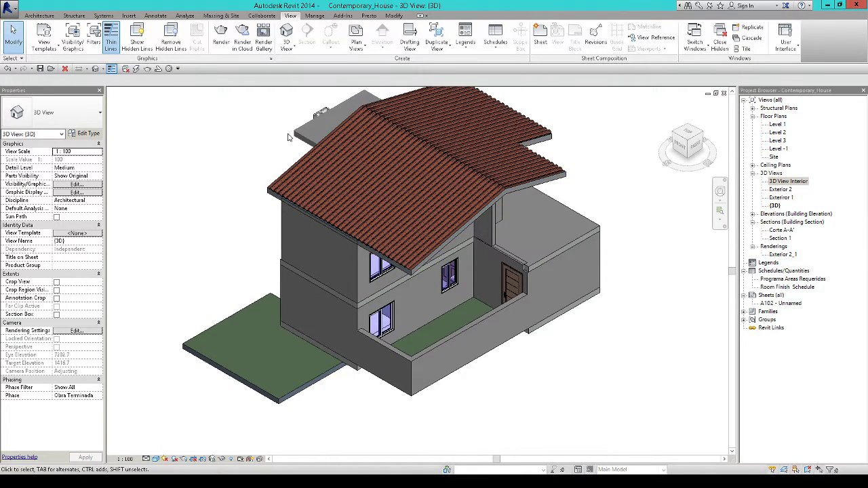
left_click(680, 144)
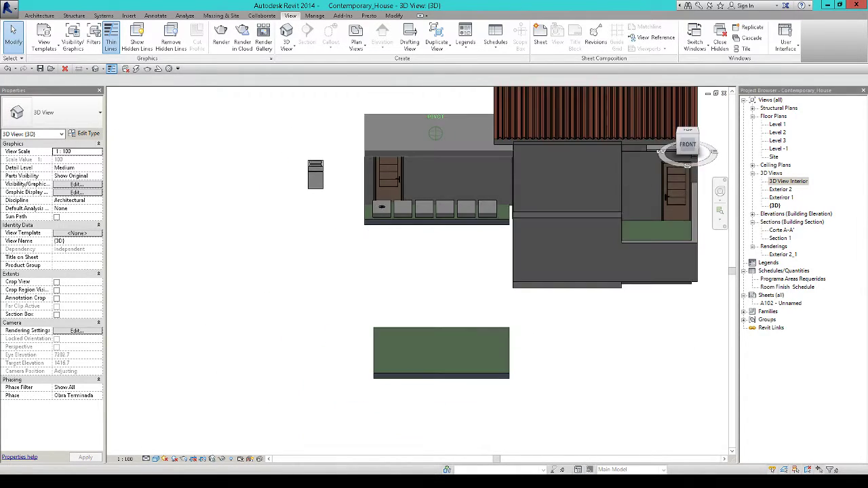
mouse_move(428, 287)
middle_mouse_down("shift")
mouse_move(539, 219)
mouse_move(458, 252)
middle_mouse_up("shift")
scroll(539, 218, "up", 3)
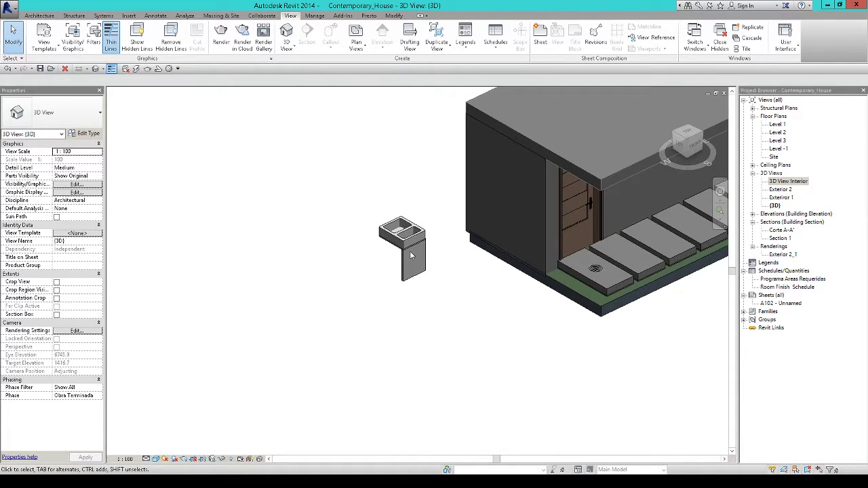
scroll(410, 255, "up", 2)
scroll(410, 251, "down", 2)
scroll(410, 244, "up", 2)
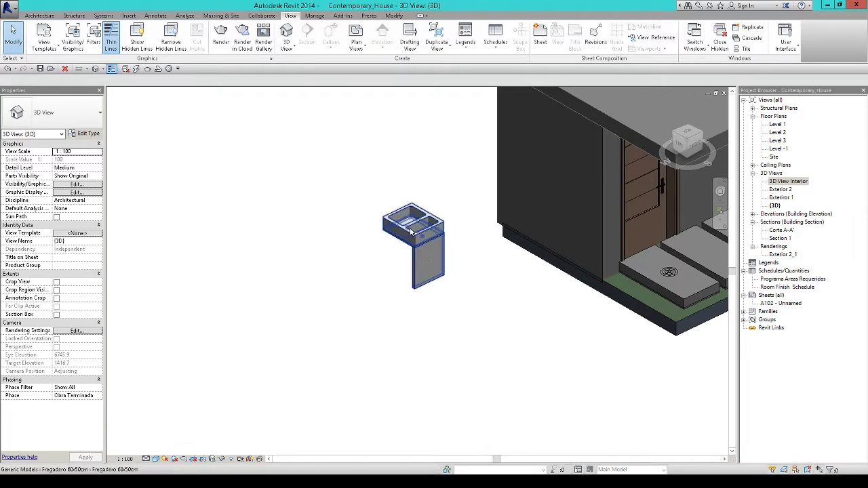
left_click(410, 232)
middle_click_drag(463, 332, 373, 286, "shift")
key("Escape")
middle_click_drag(428, 254, 234, 267)
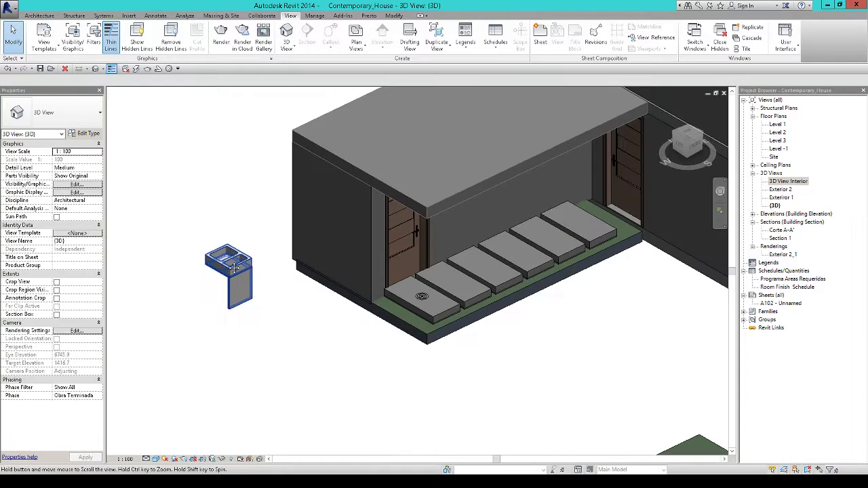
scroll(234, 267, "down", 3)
left_click(233, 271)
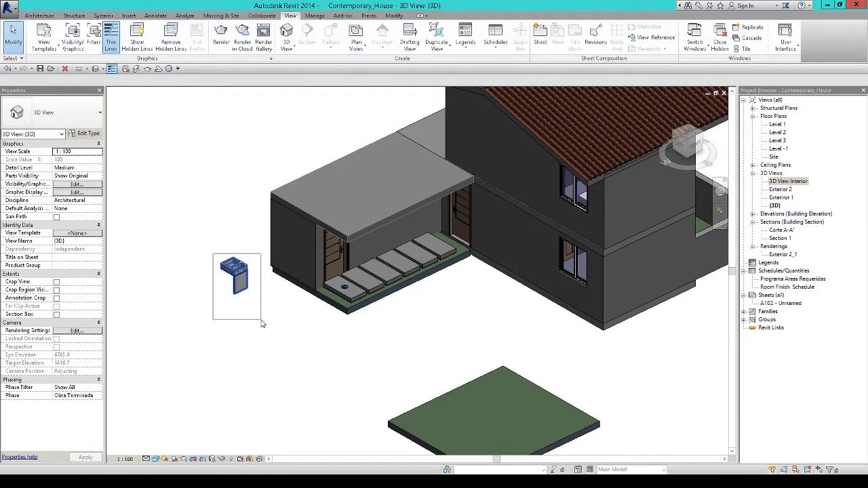
left_click(795, 180)
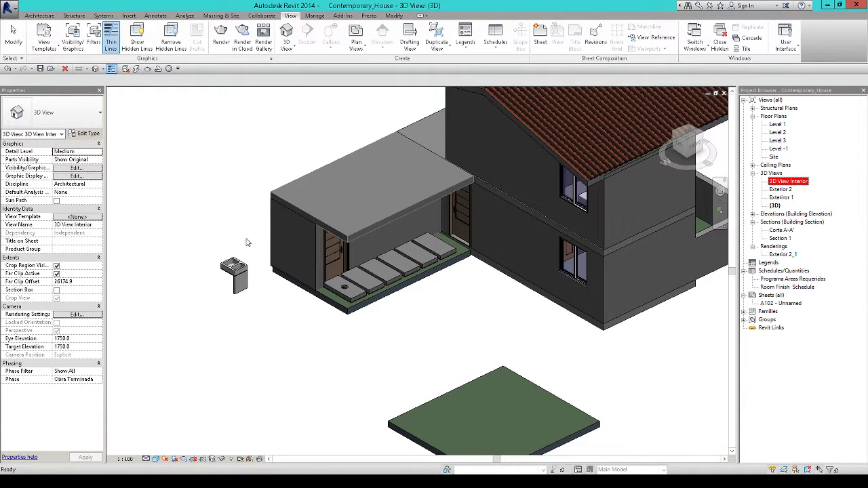
left_click(234, 270)
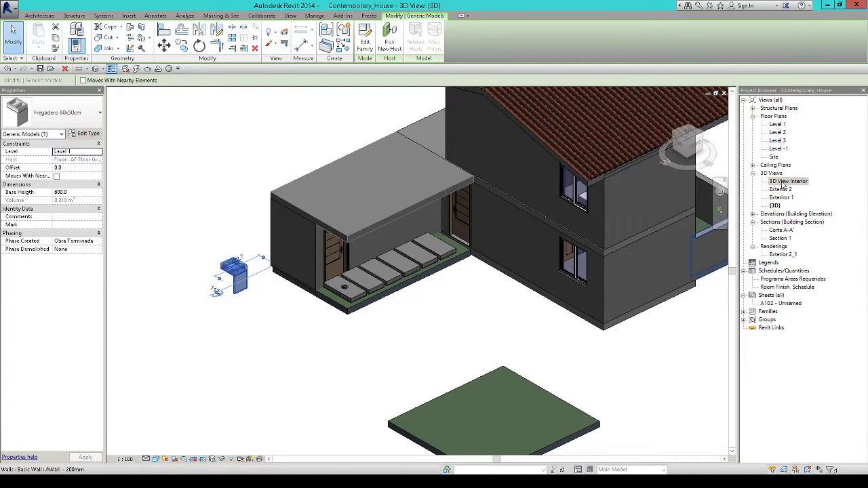
left_click(306, 151)
scroll(209, 240, "up", 2)
left_click_drag(209, 236, 295, 341)
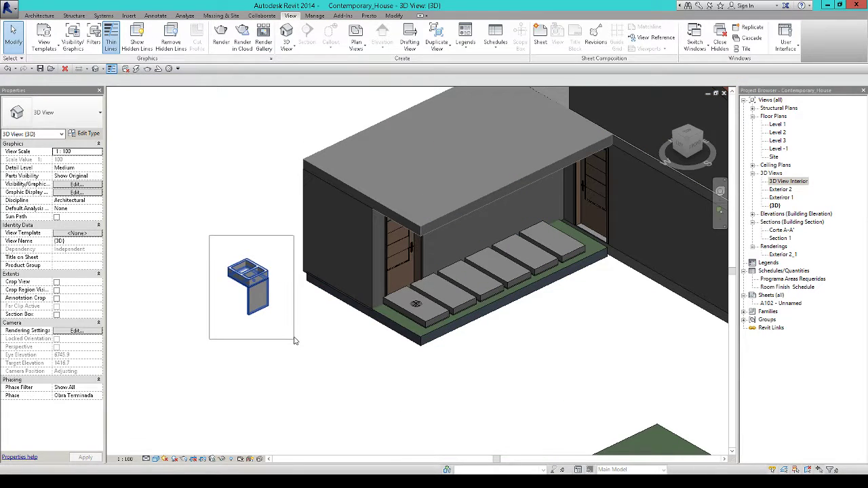
scroll(350, 198, "down", 3)
key("Escape")
double_click(777, 125)
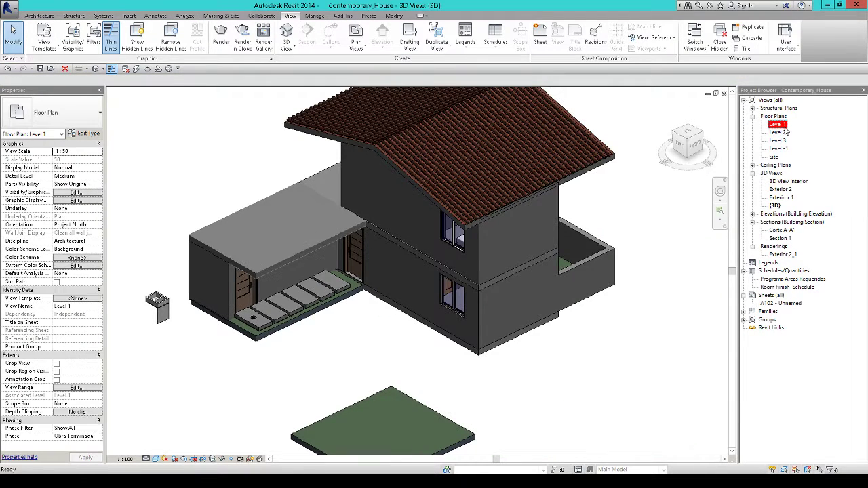
scroll(347, 244, "up", 2)
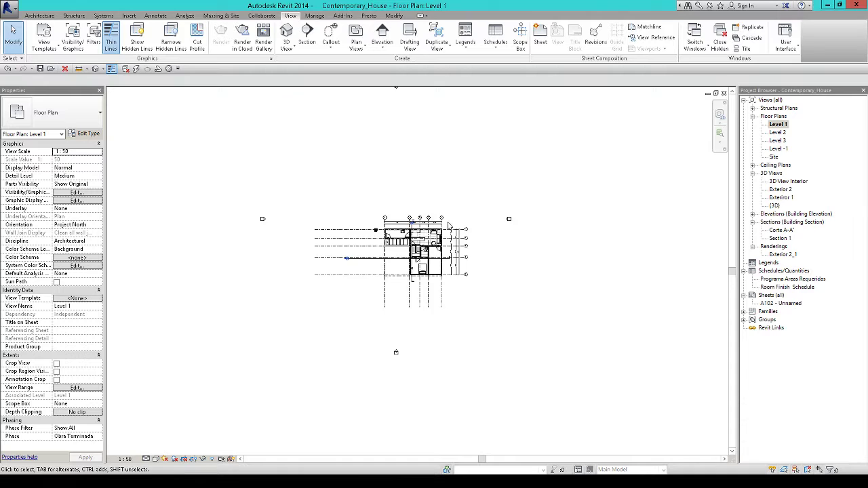
scroll(339, 231, "up", 3)
scroll(318, 220, "up", 1)
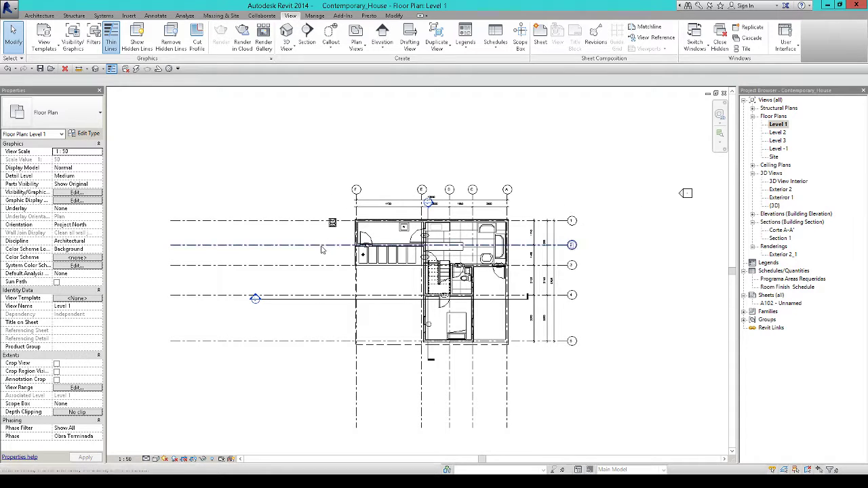
left_click(261, 299)
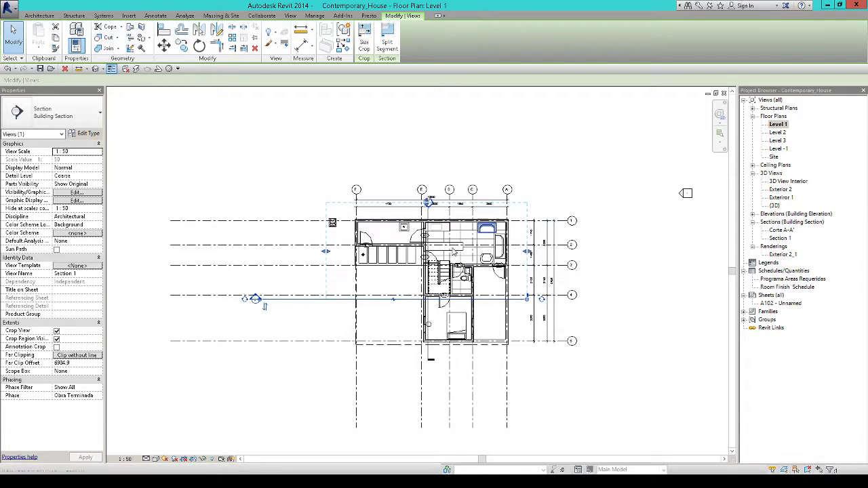
scroll(470, 282, "up", 1)
scroll(470, 282, "up", 1)
scroll(469, 282, "up", 1)
double_click(778, 141)
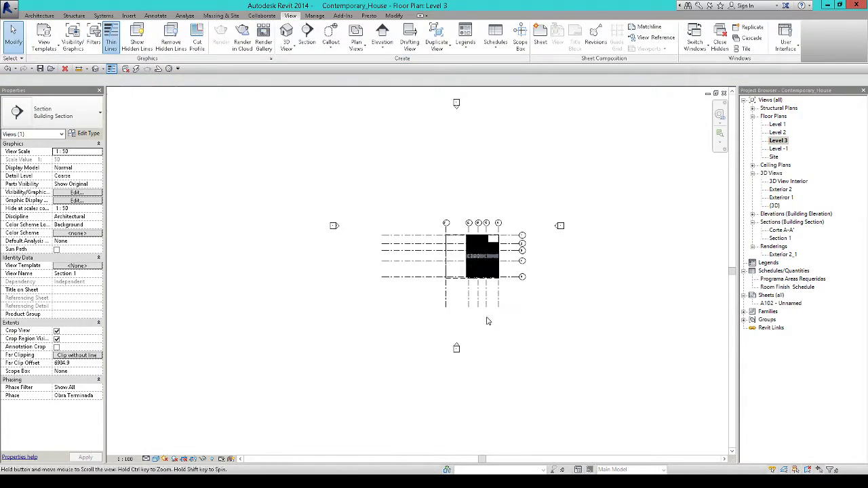
middle_click_drag(445, 255, 718, 388)
middle_click(648, 359)
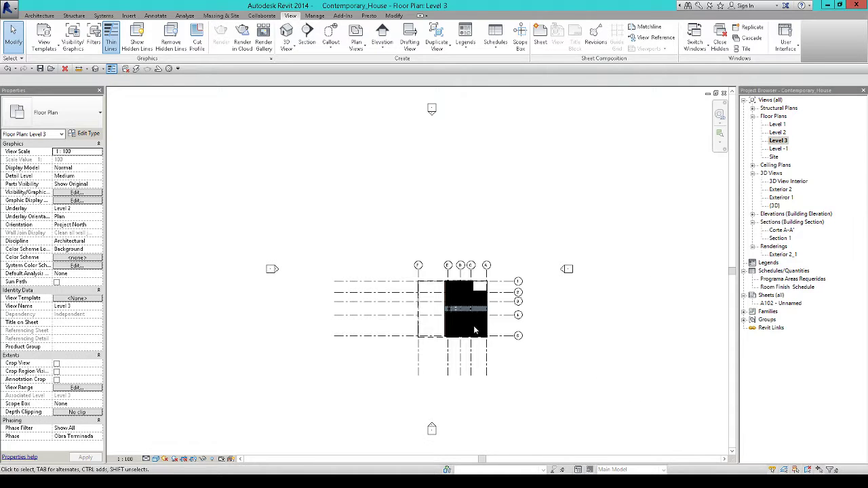
scroll(475, 331, "up", 5)
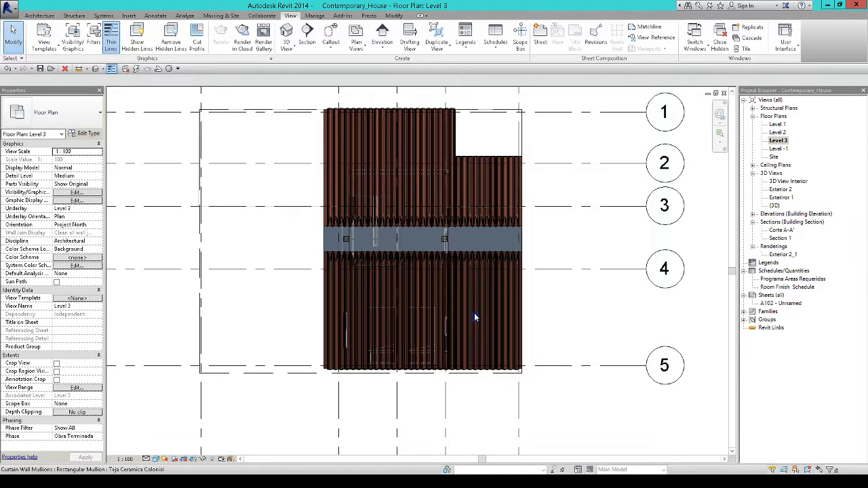
double_click(778, 132)
scroll(265, 217, "up", 4)
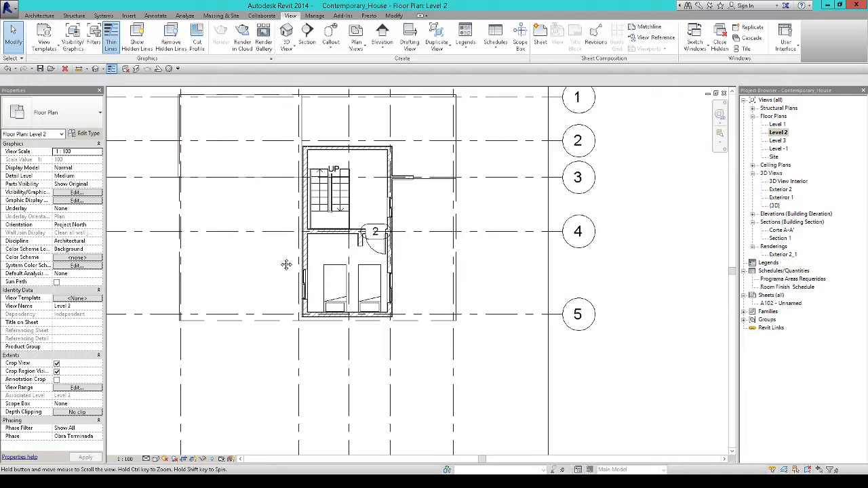
middle_click_drag(286, 265, 344, 255)
scroll(345, 255, "up", 1)
scroll(419, 276, "down", 1)
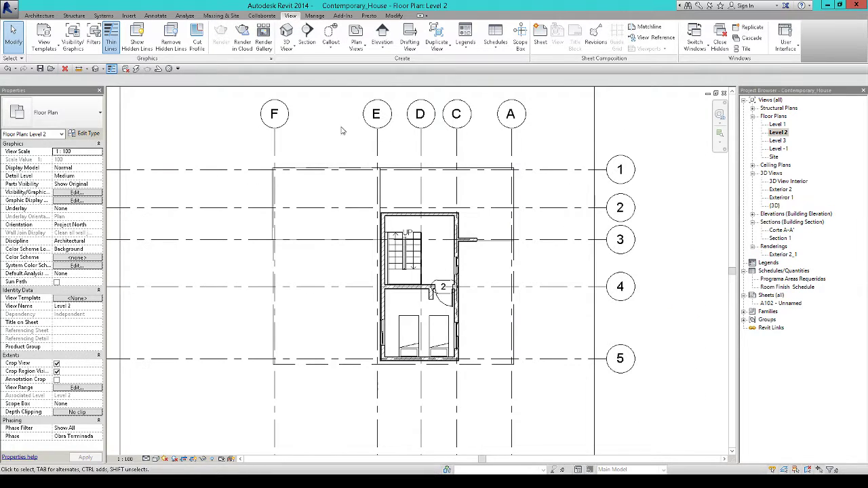
middle_click_drag(322, 117, 333, 111)
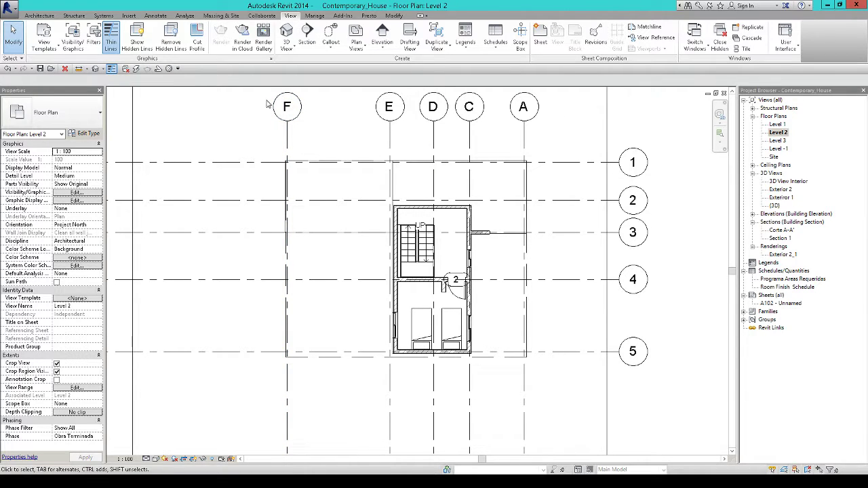
scroll(504, 104, "down", 1)
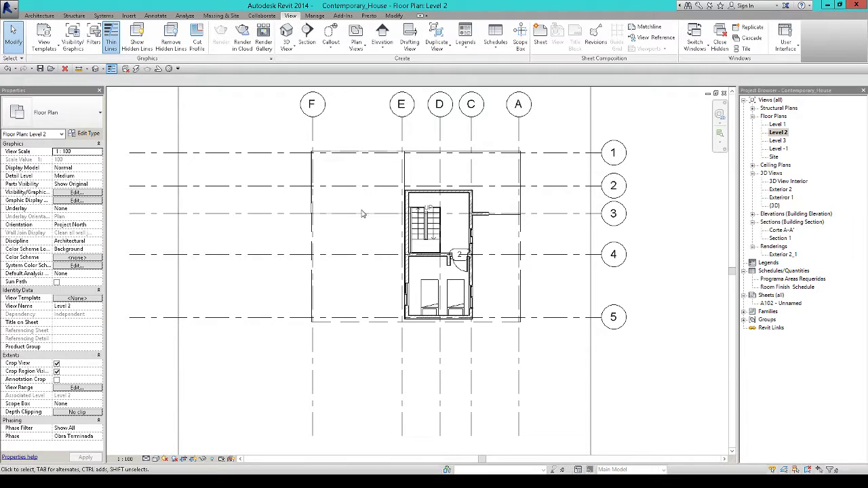
scroll(407, 298, "down", 1)
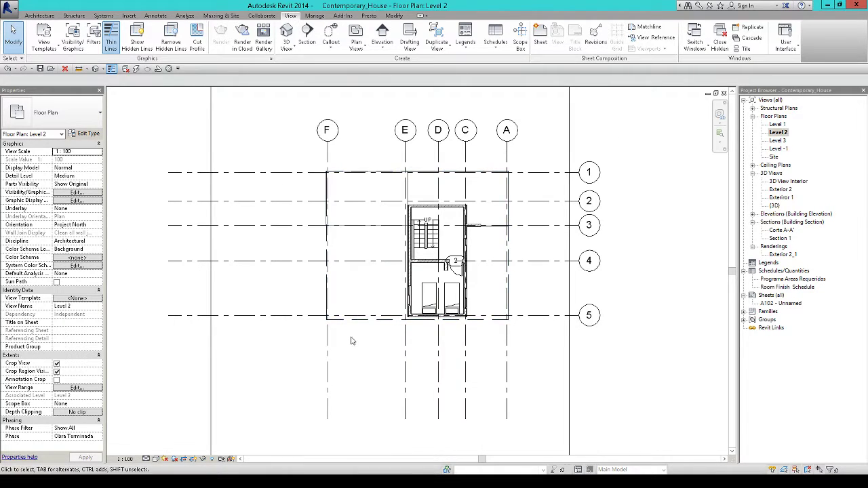
middle_click_drag(390, 281, 394, 213)
scroll(407, 325, "down", 1)
double_click(777, 140)
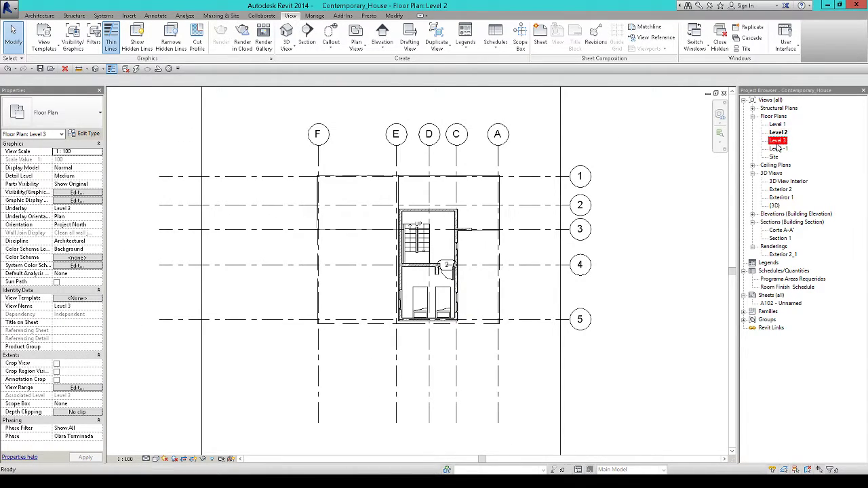
double_click(777, 124)
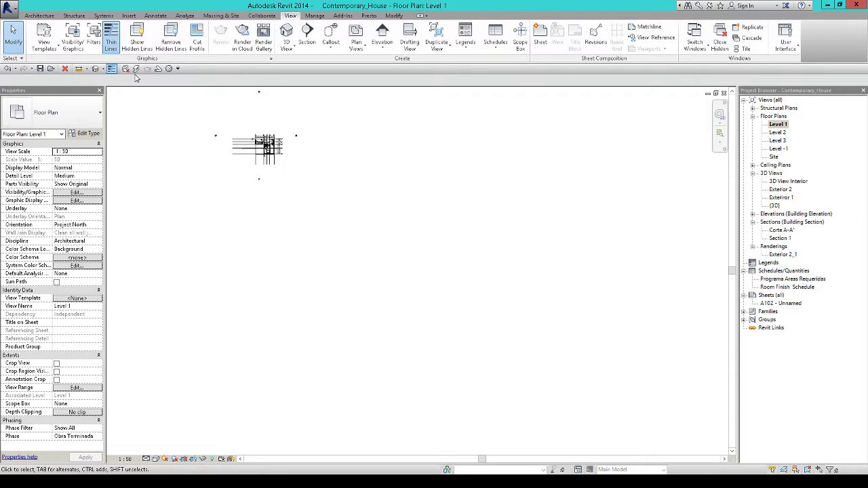
Step: Dismiss the save reminder without saving and orbit the house to its opposite side
scroll(261, 146, "up", 5)
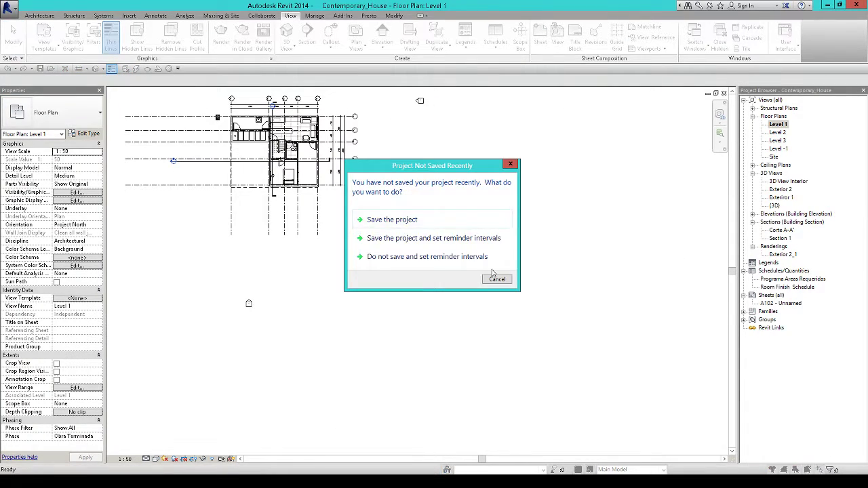
left_click(495, 273)
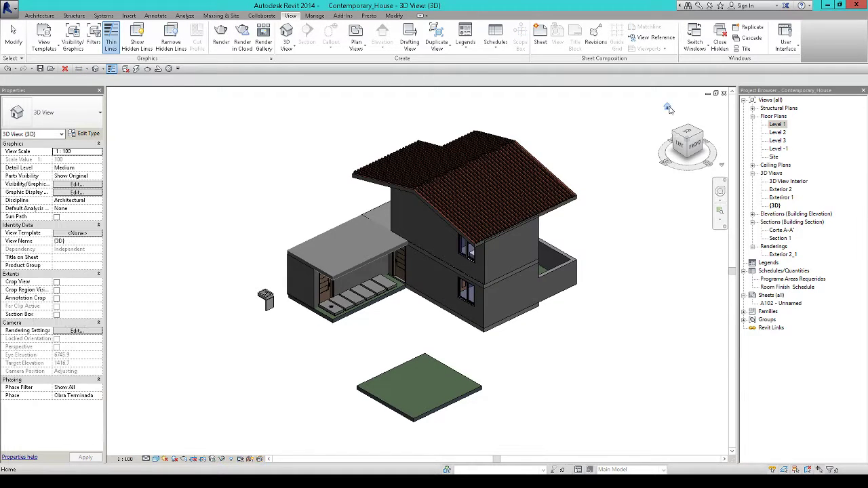
left_click_drag(668, 108, 175, 152)
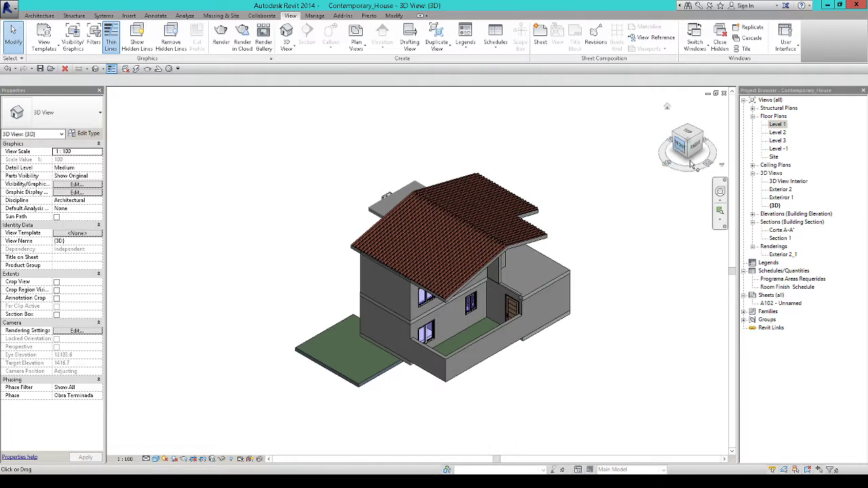
Step: Check the Level 1 floor plan, then return to the default {3D} view and orbit slightly
double_click(777, 124)
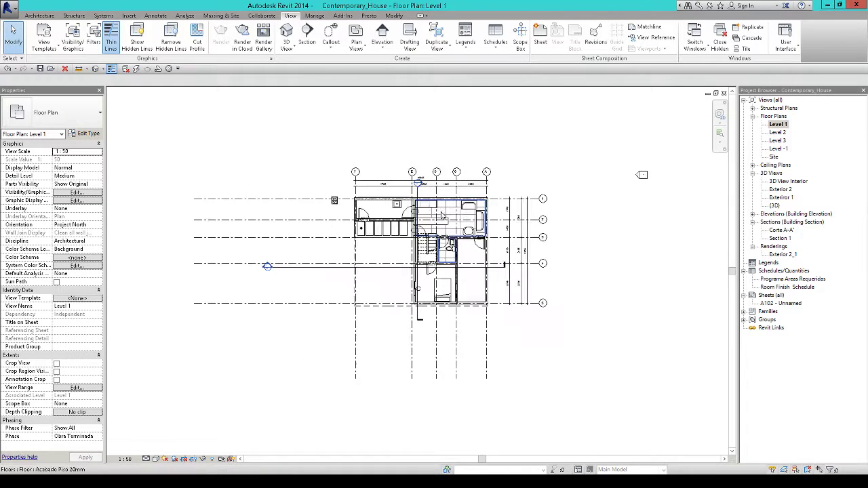
scroll(434, 331, "down", 1)
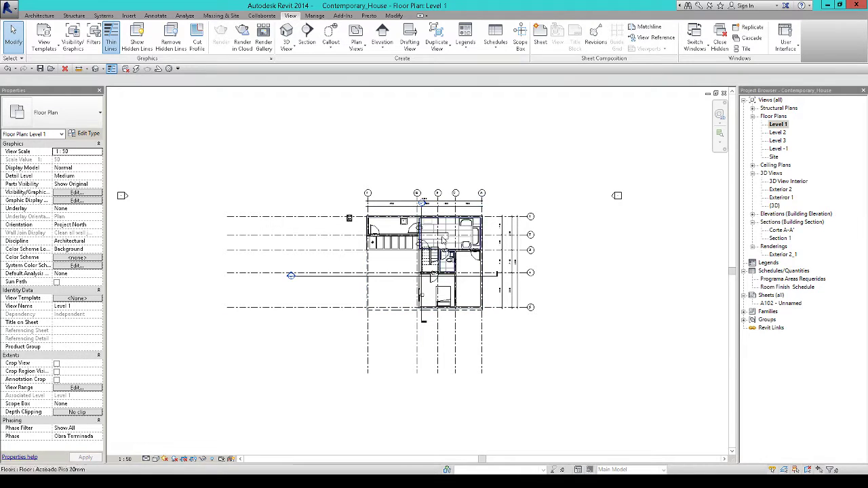
scroll(429, 400, "up", 1)
scroll(430, 400, "up", 2)
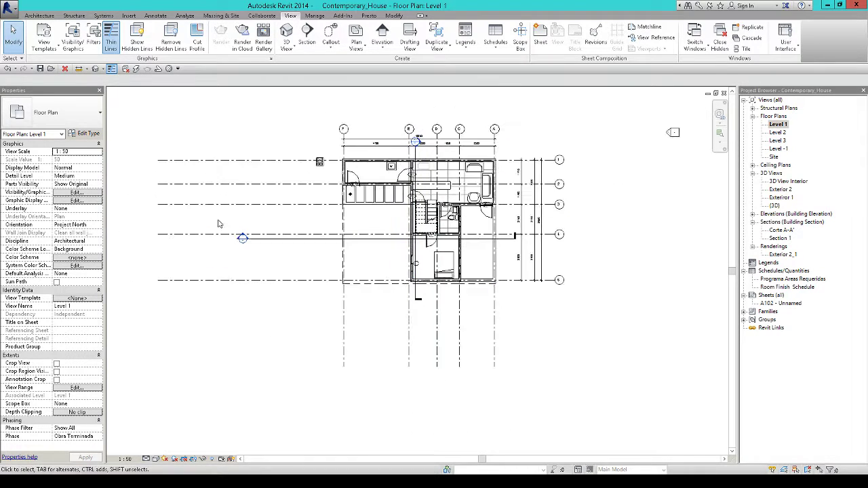
left_click(95, 69)
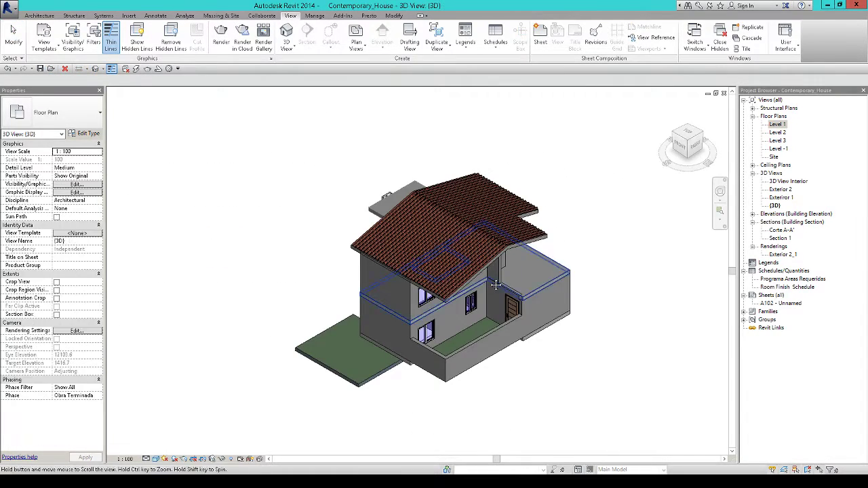
mouse_move(632, 166)
middle_mouse_down("shift")
mouse_move(636, 144)
mouse_move(562, 258)
mouse_move(406, 203)
mouse_move(315, 183)
mouse_move(291, 213)
mouse_move(336, 369)
middle_mouse_up("shift")
mouse_move(688, 146)
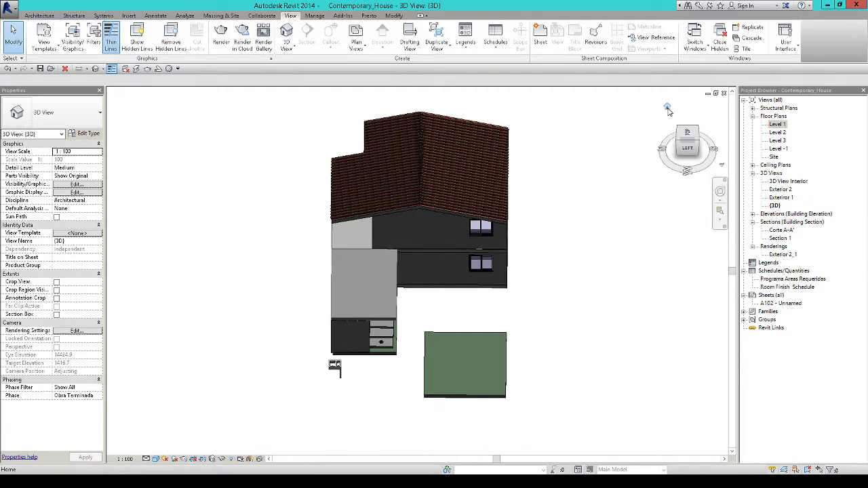
Step: Reset the 3D view to Home, then close the project choosing No to saving
left_click(667, 109)
left_click(10, 6)
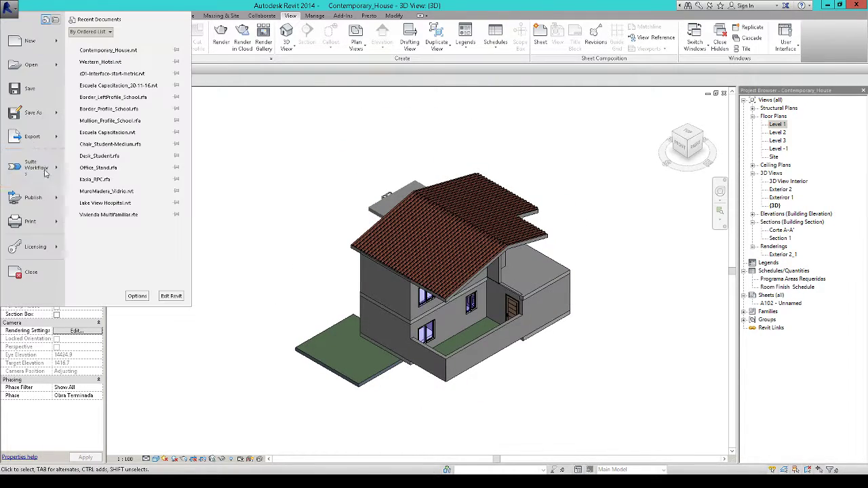
left_click(310, 5)
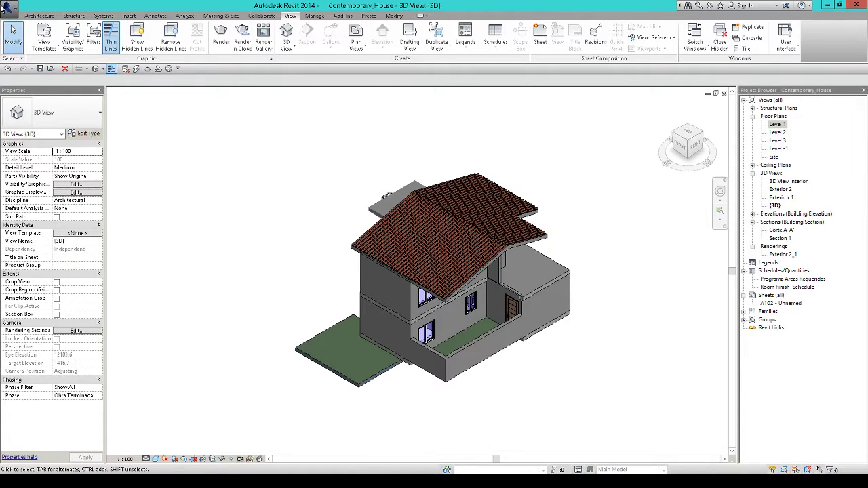
left_click(5, 6)
left_click(19, 288)
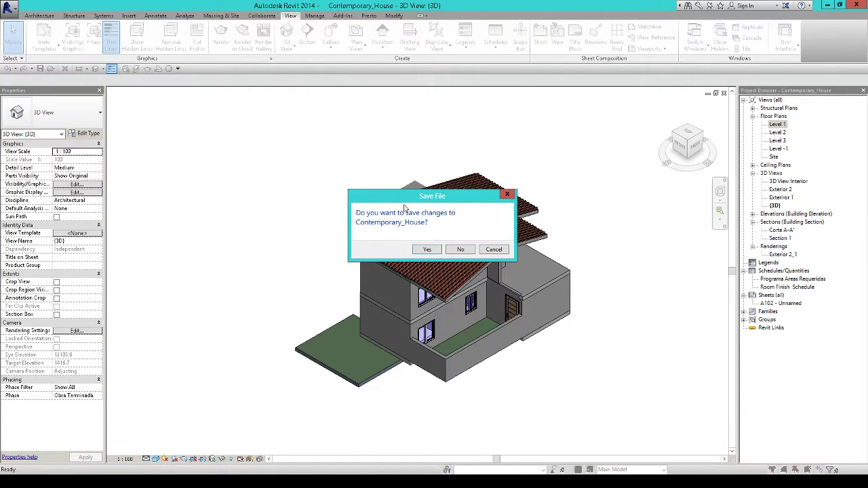
left_click(468, 250)
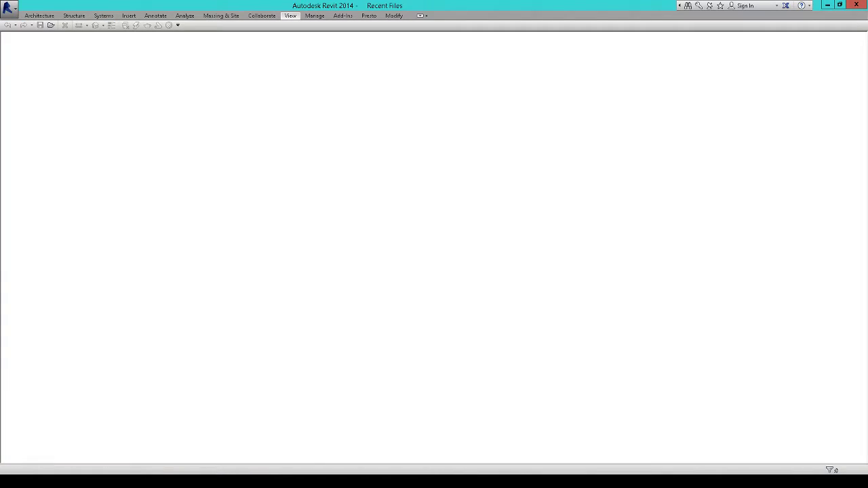